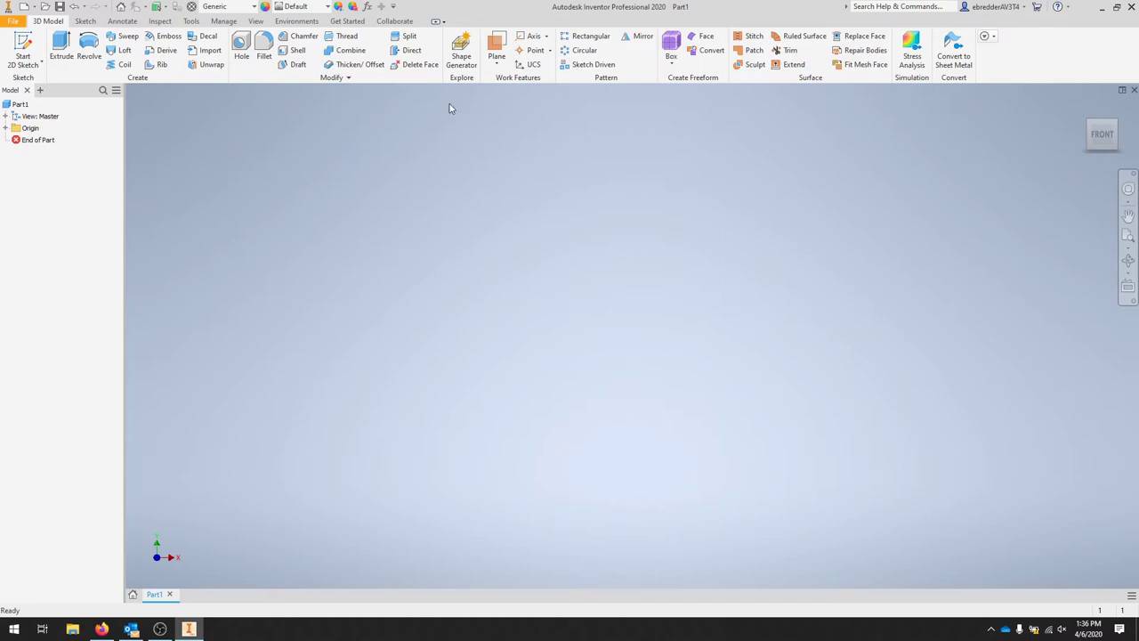
# Start a 2D sketch on the XY plane and project the origin's X axis into it
pyautogui.click(24, 42)
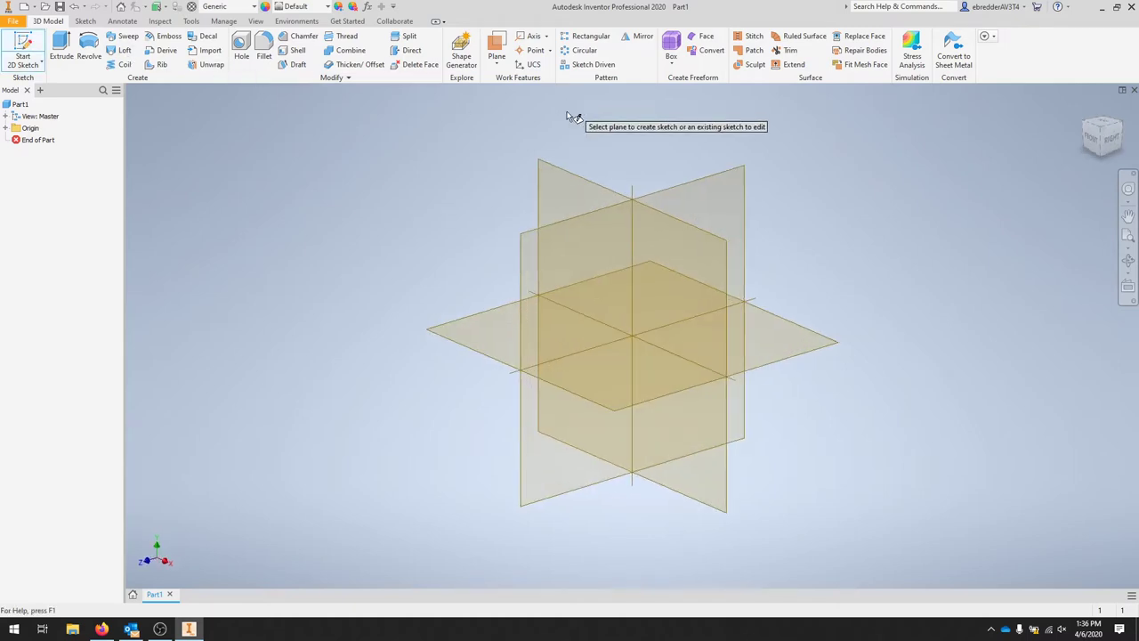
pyautogui.click(565, 192)
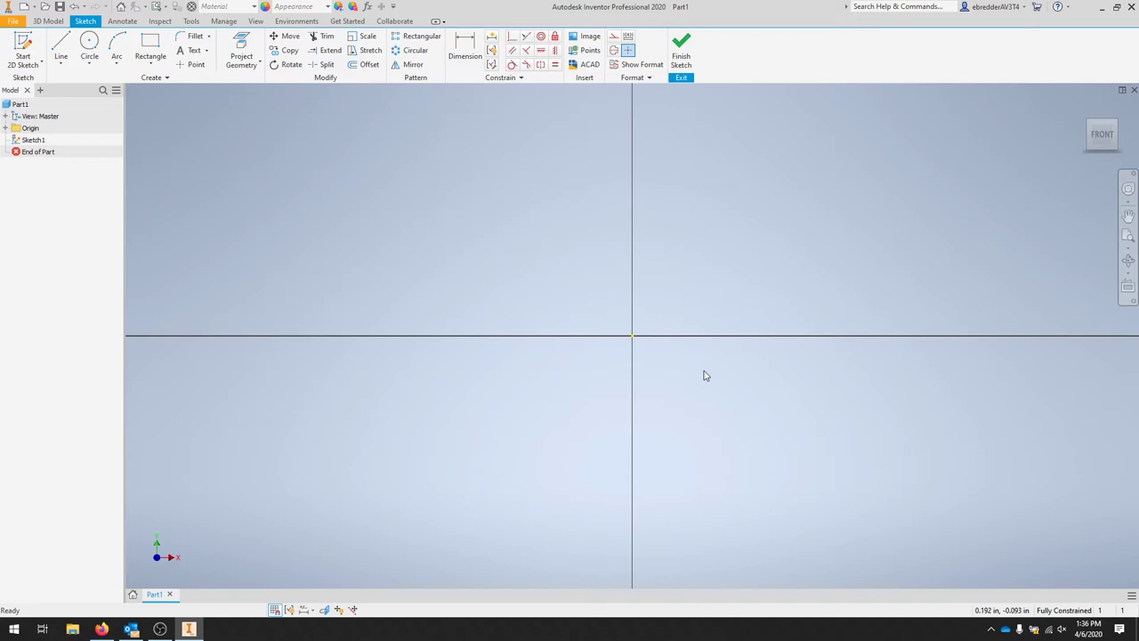
pyautogui.click(252, 51)
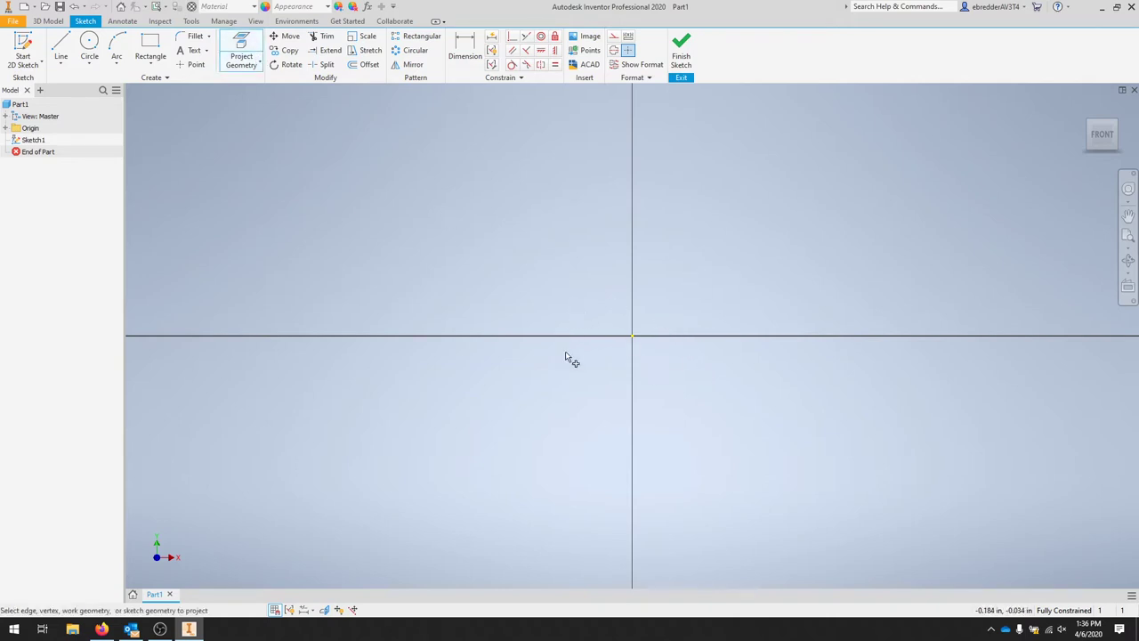
pyautogui.click(6, 128)
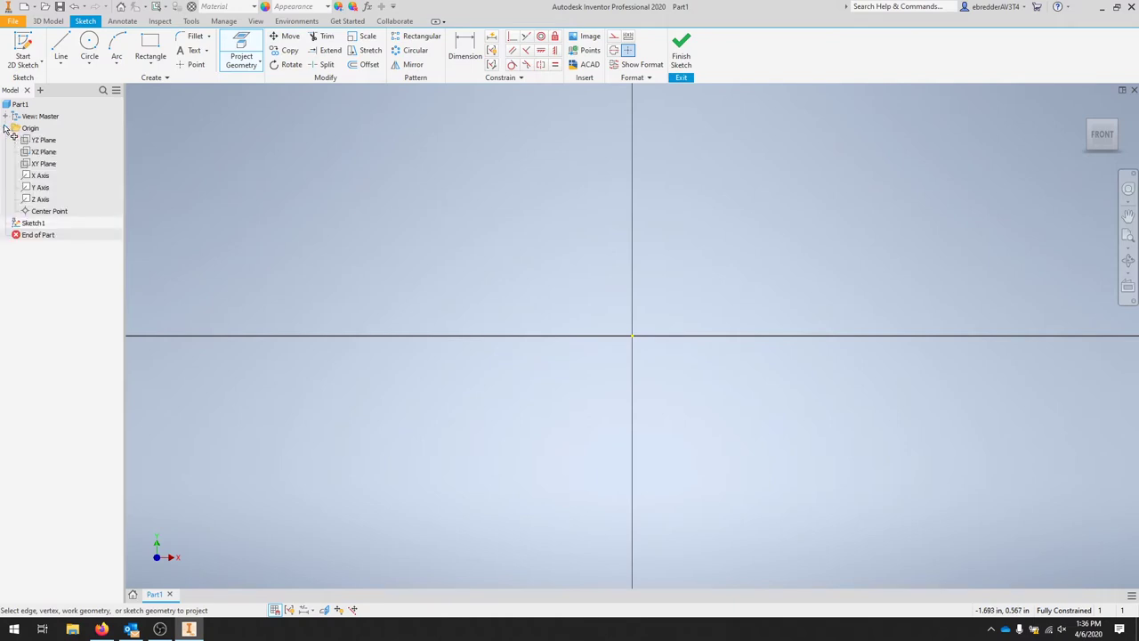
pyautogui.click(42, 177)
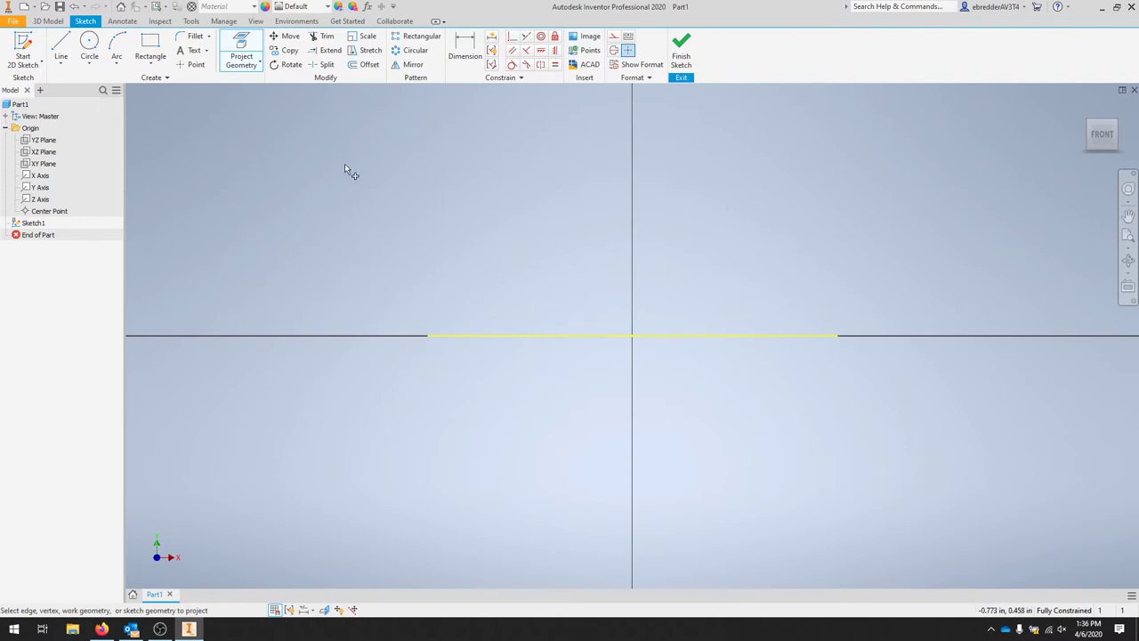
pyautogui.rightClick(755, 267)
pyautogui.click(756, 297)
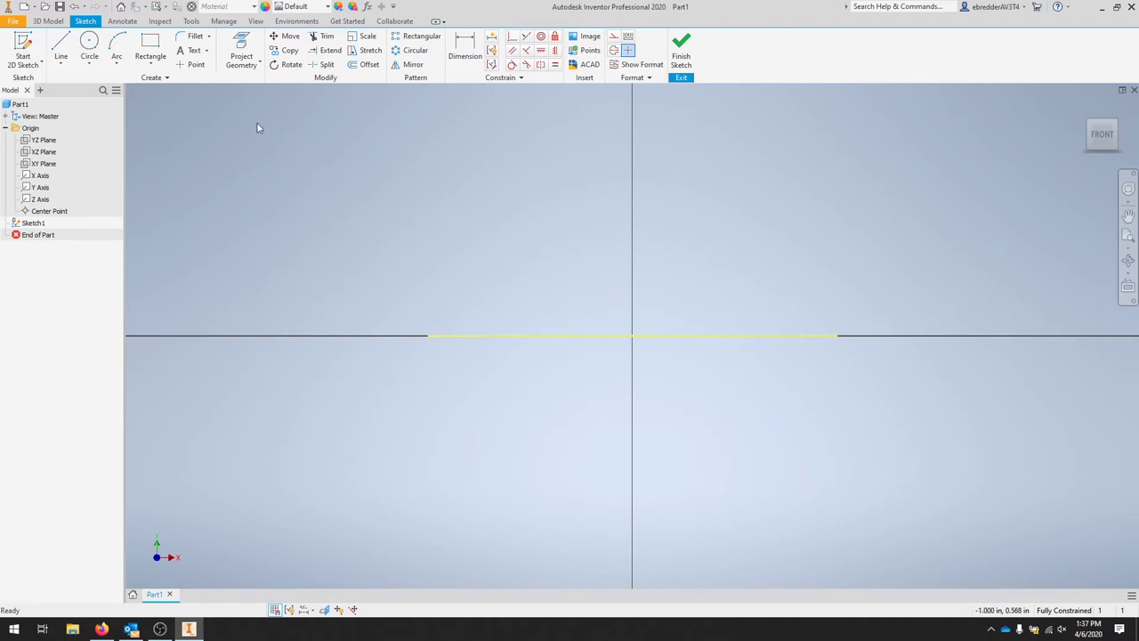
# Sketch a closed eight-line profile with a tapered notch, base about 0.375 in wide, above the X axis with its straight edge above the origin
pyautogui.click(60, 44)
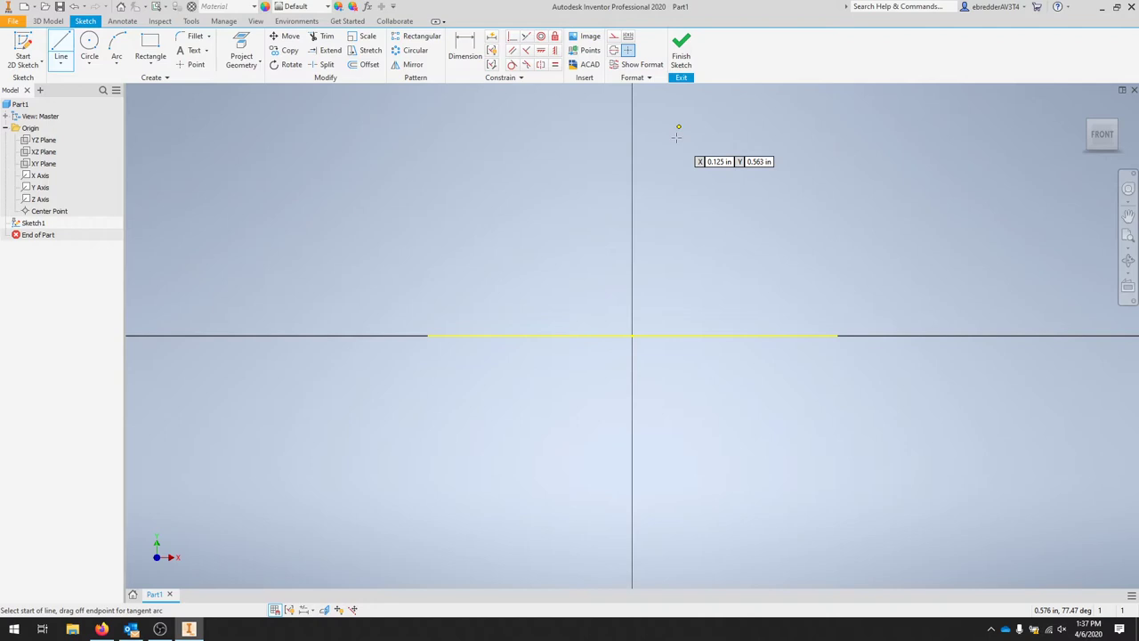
pyautogui.click(632, 140)
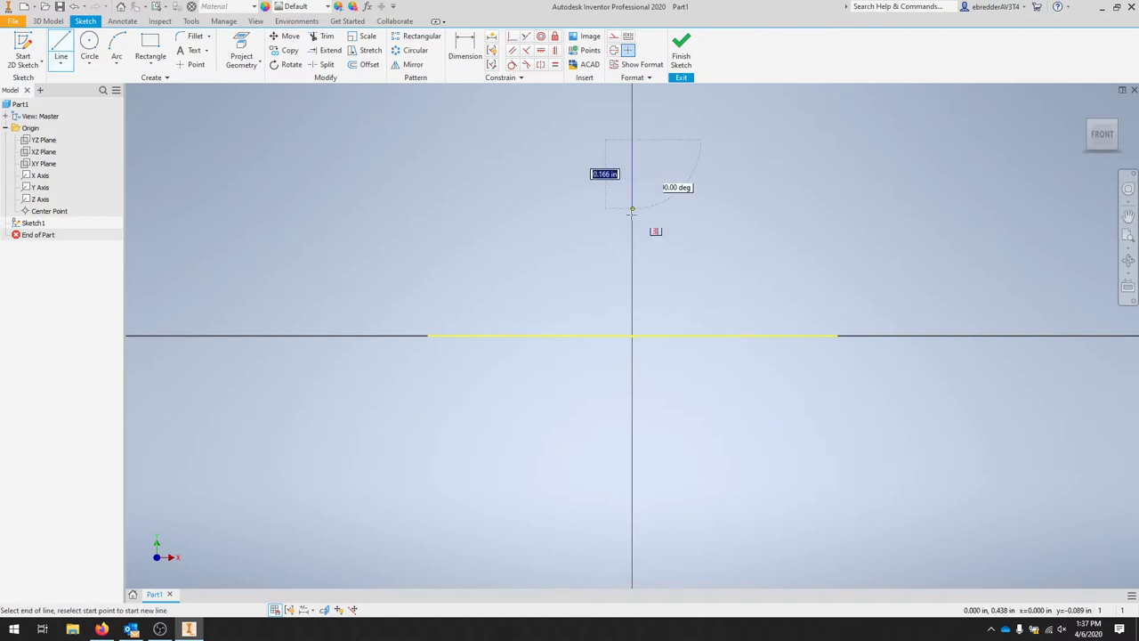
pyautogui.click(632, 288)
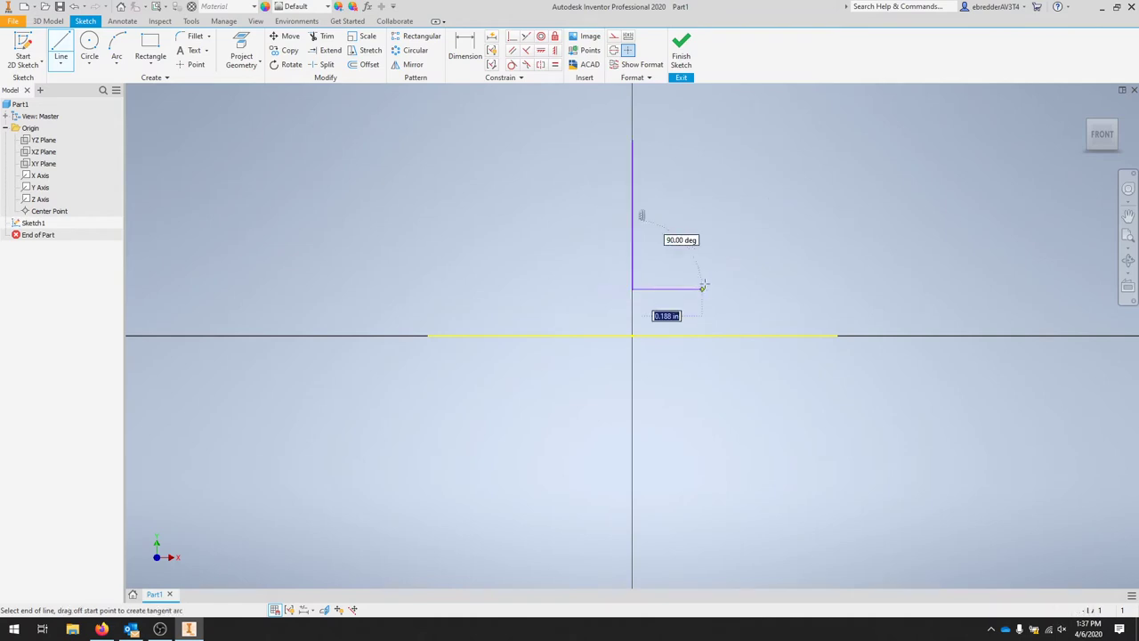
pyautogui.click(771, 288)
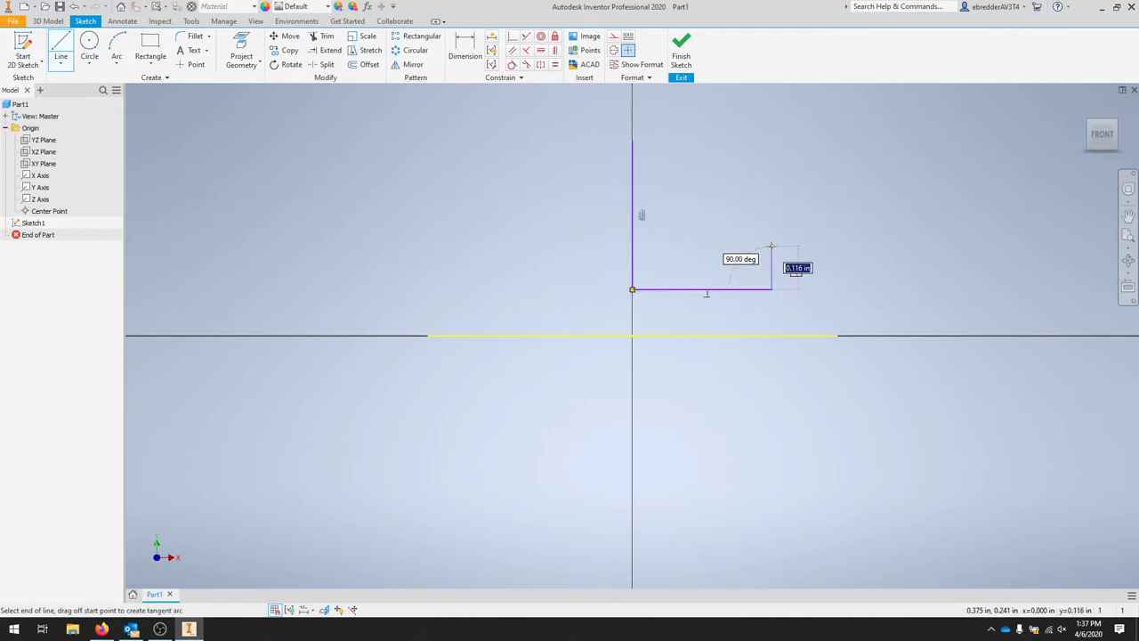
pyautogui.click(771, 246)
pyautogui.click(702, 219)
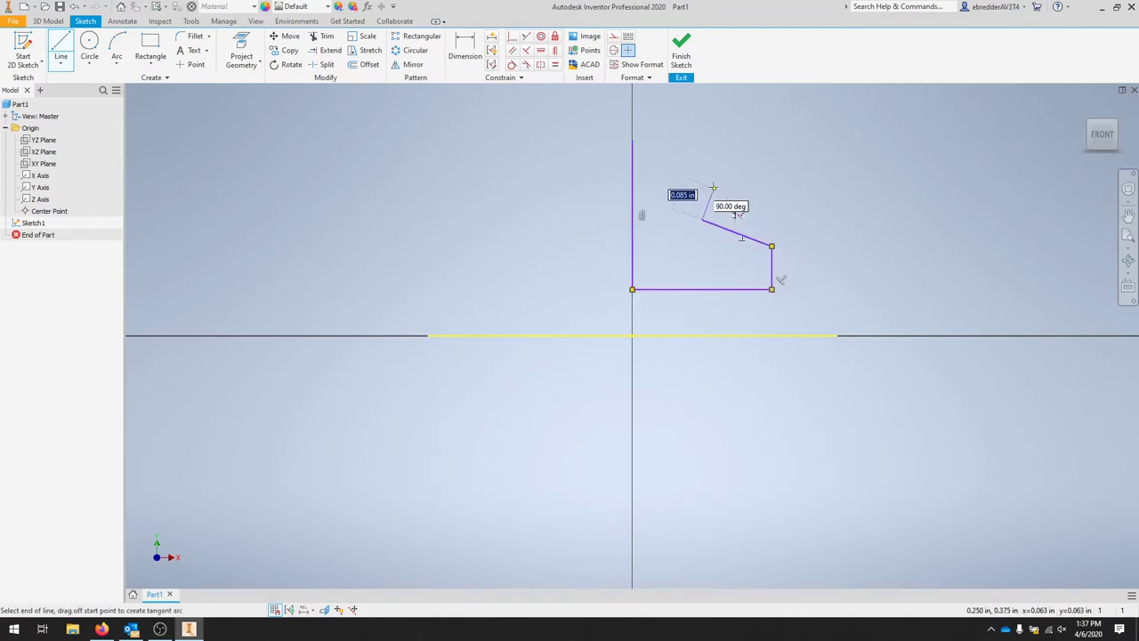
pyautogui.click(701, 168)
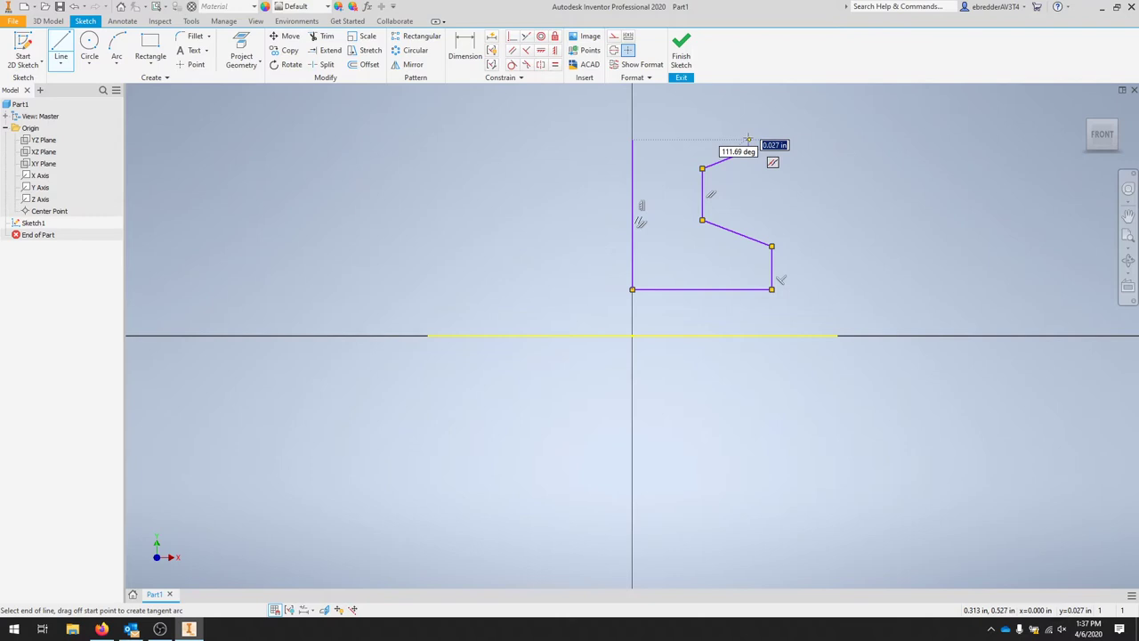
pyautogui.click(749, 148)
pyautogui.click(632, 140)
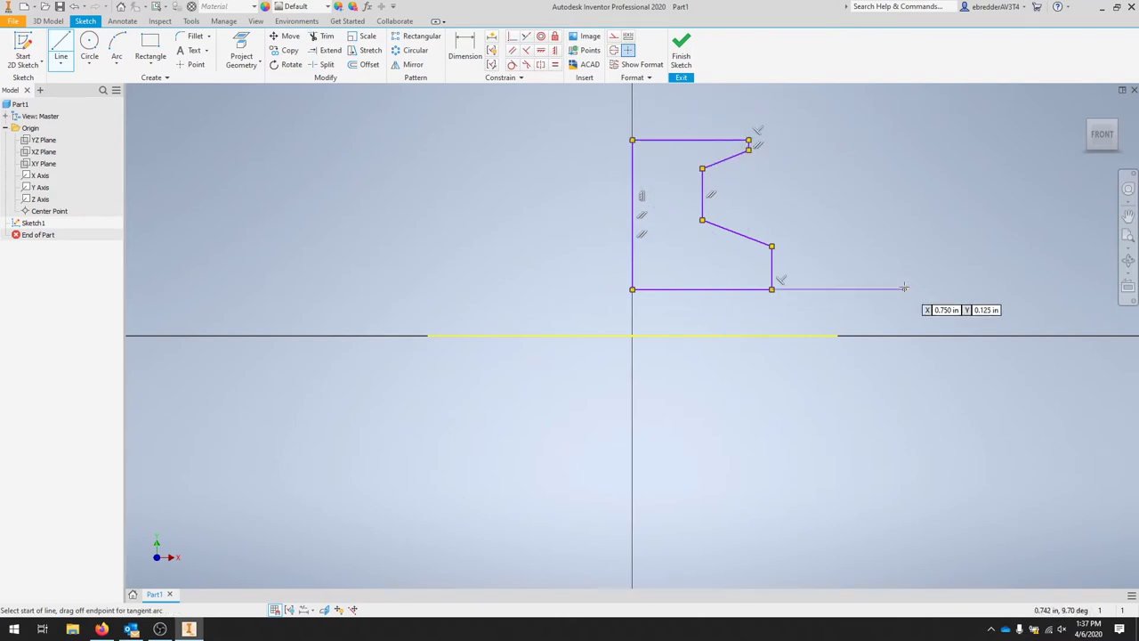
pyautogui.press('Escape')
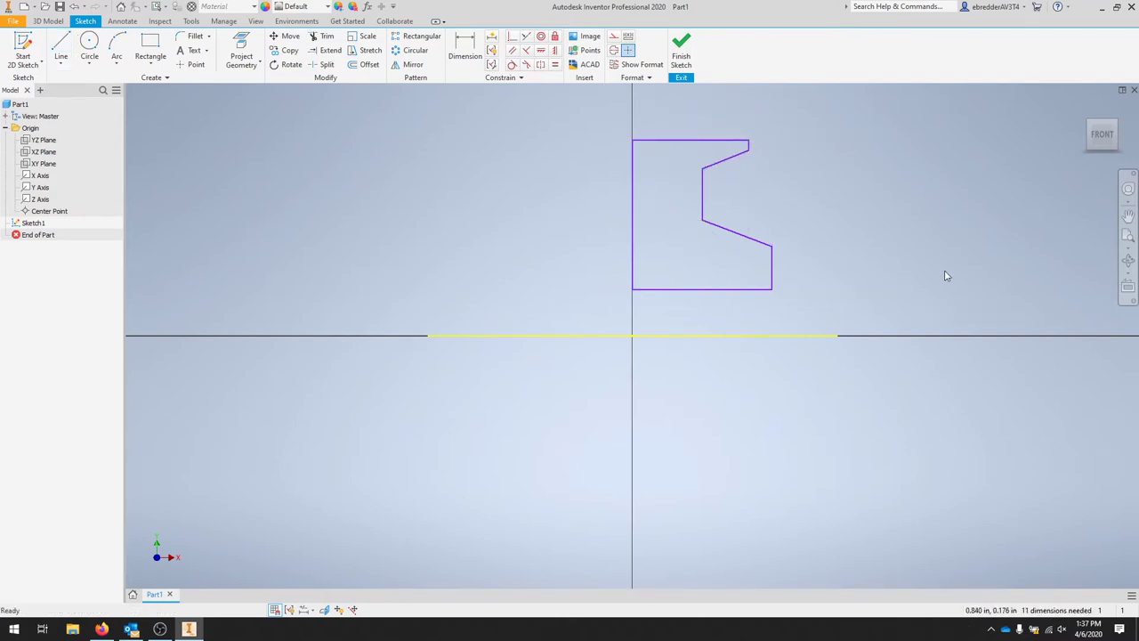
# Dimension the profile's bottom edge to 0.75 in
pyautogui.press('d')
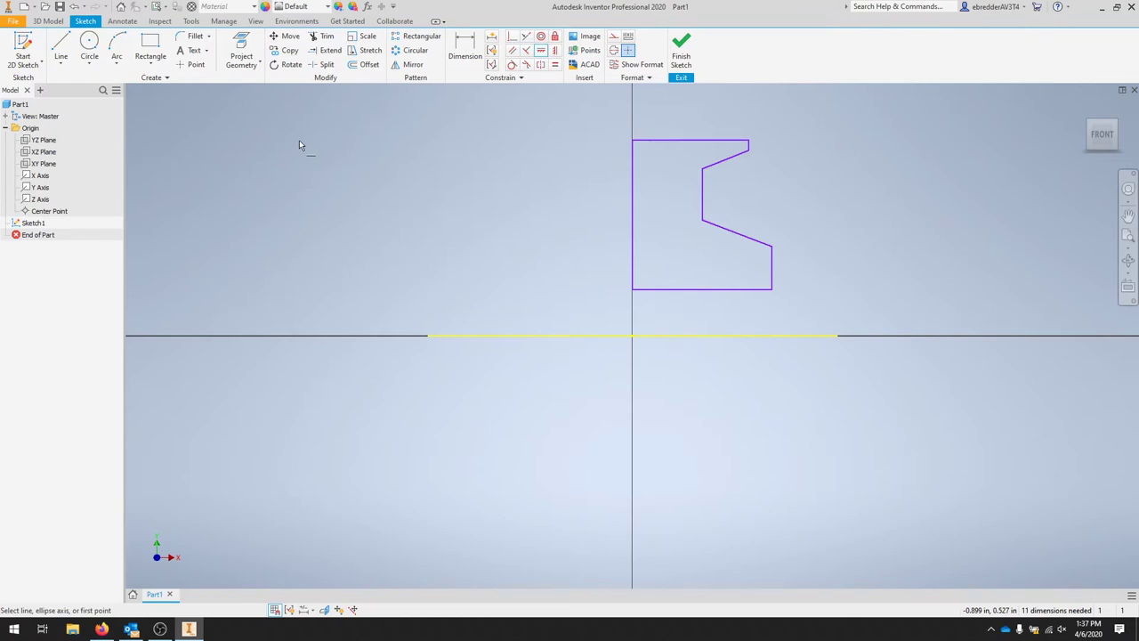
pyautogui.click(464, 49)
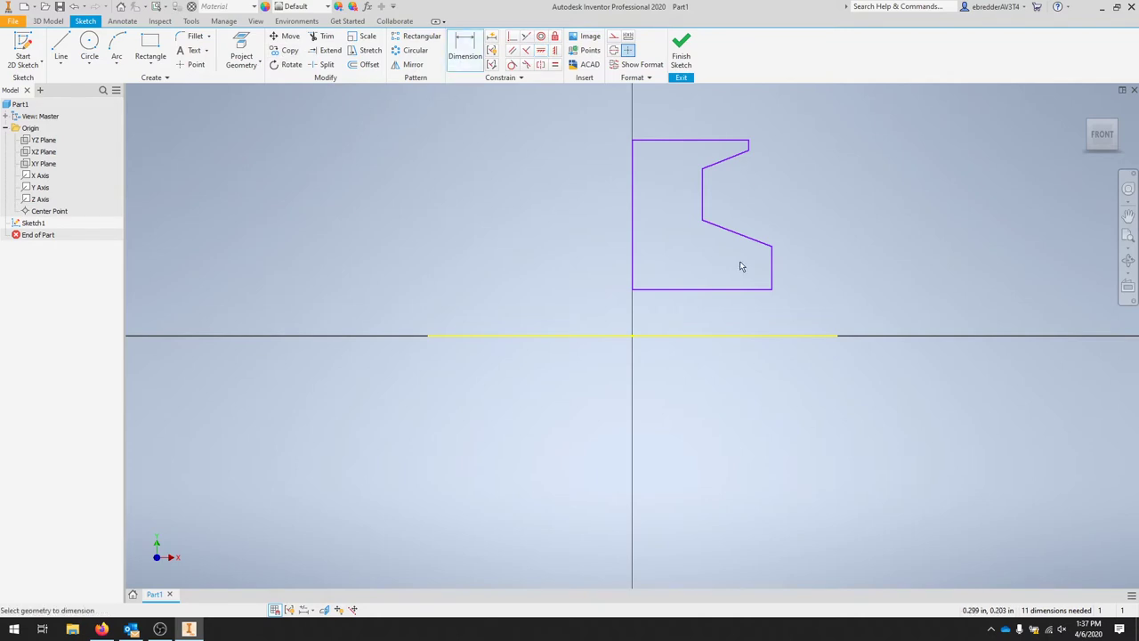
pyautogui.click(710, 292)
pyautogui.click(712, 309)
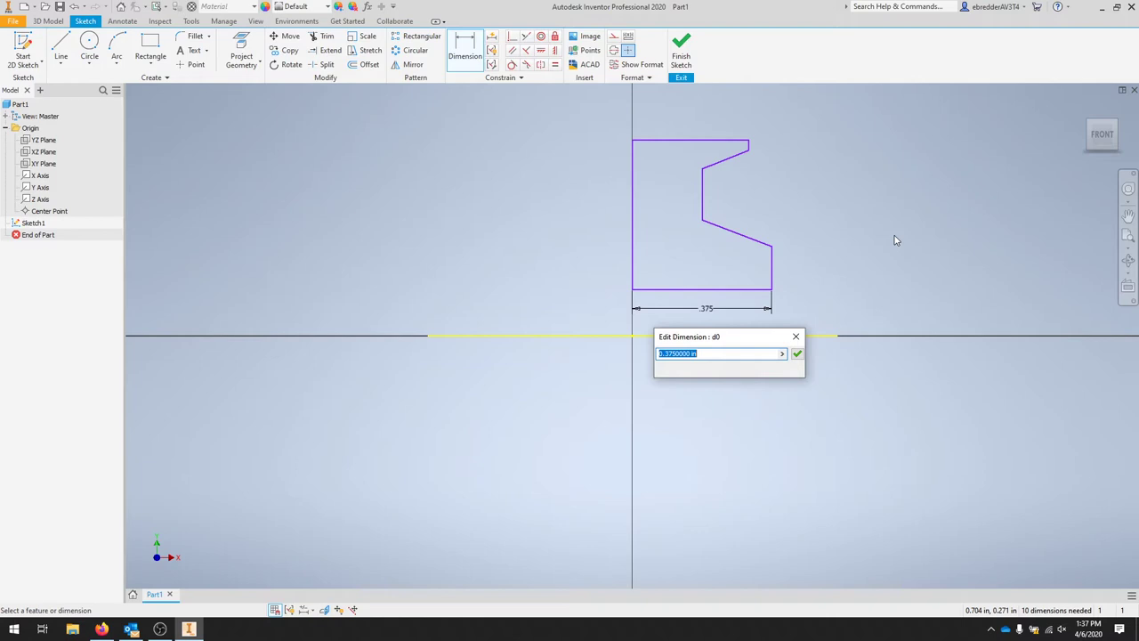
pyautogui.write('.75')
pyautogui.press('Return')
# Dimension the profile's top edge to 0.5 in
pyautogui.scroll(-5, 899, 263)
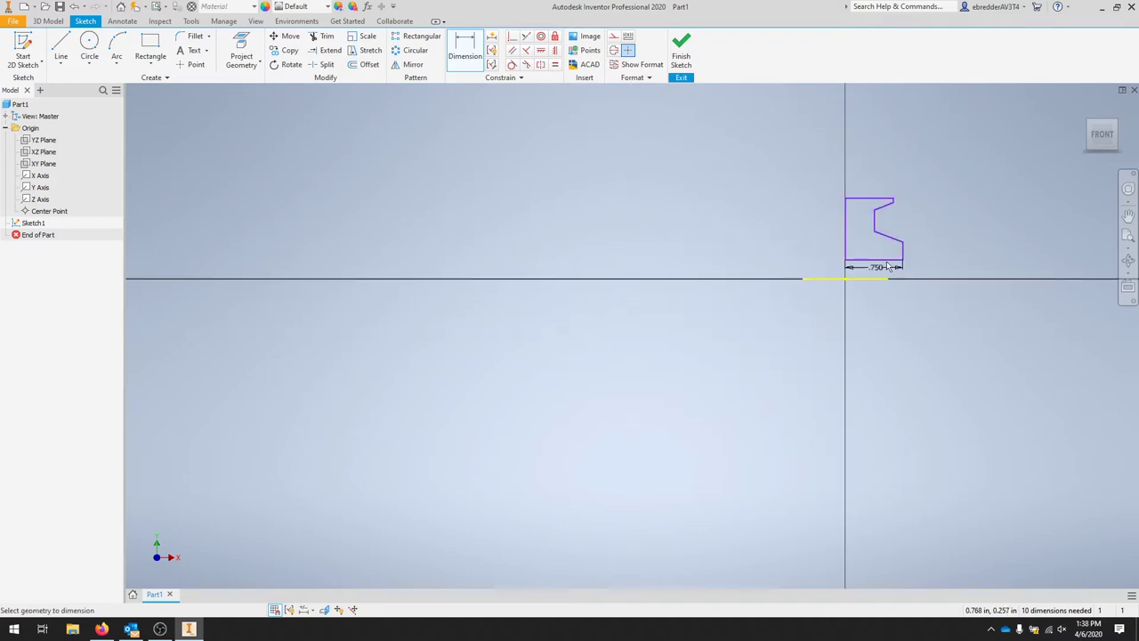
pyautogui.scroll(3, 884, 187)
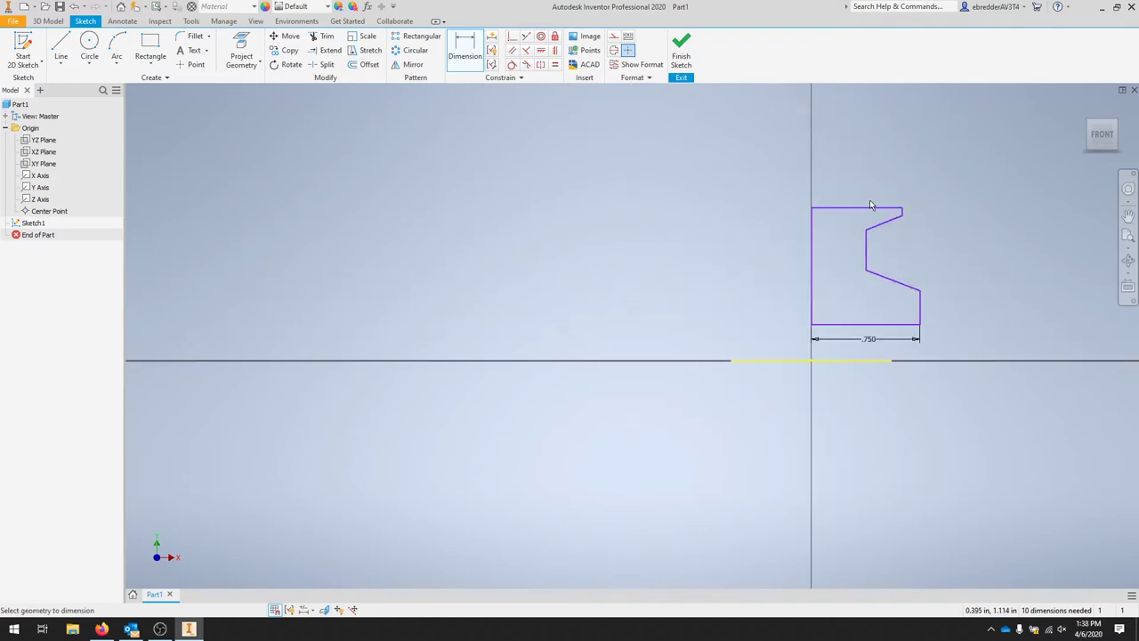
pyautogui.click(868, 208)
pyautogui.click(865, 191)
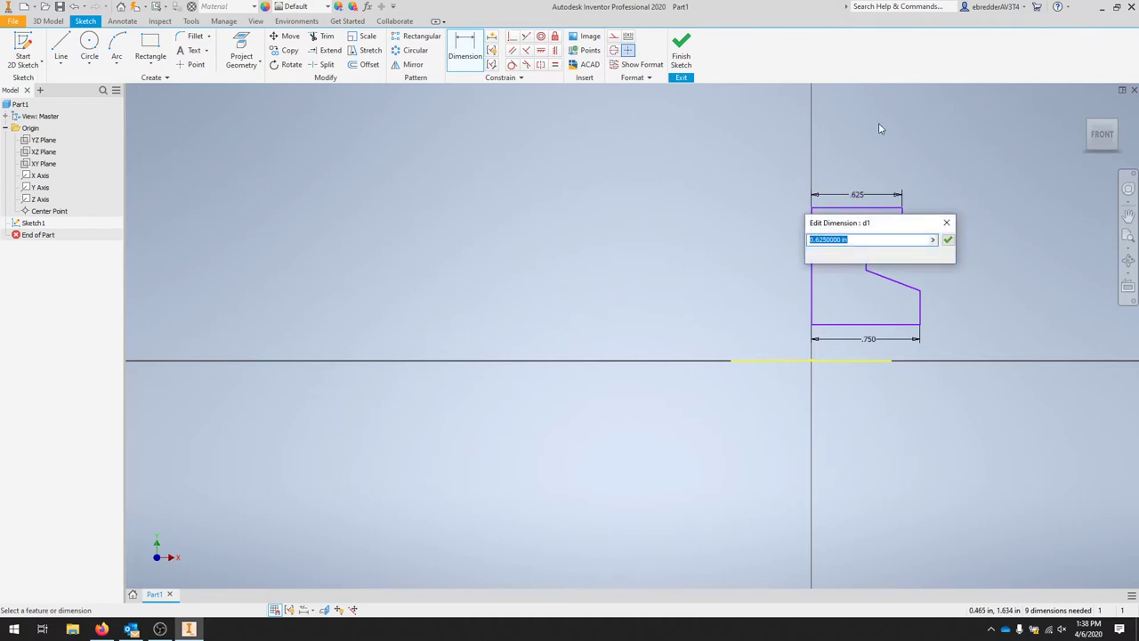
pyautogui.write('.5')
pyautogui.press('Return')
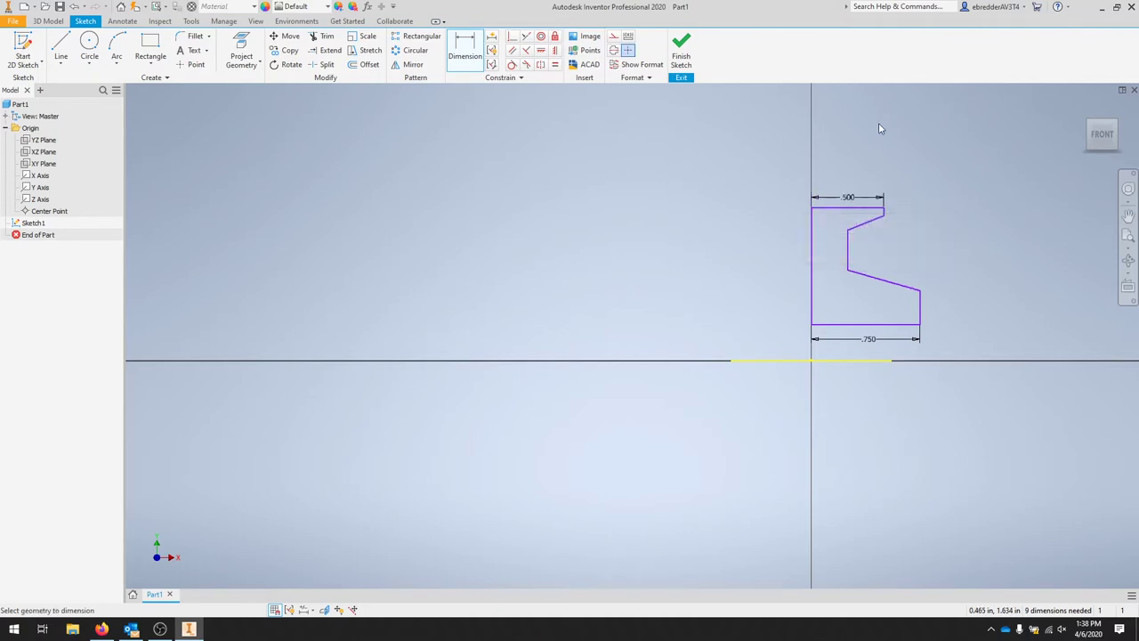
# Dimension the web between the profile's long vertical edge and the inner notch edge to 0.125 in
pyautogui.click(850, 253)
pyautogui.click(813, 256)
pyautogui.click(827, 257)
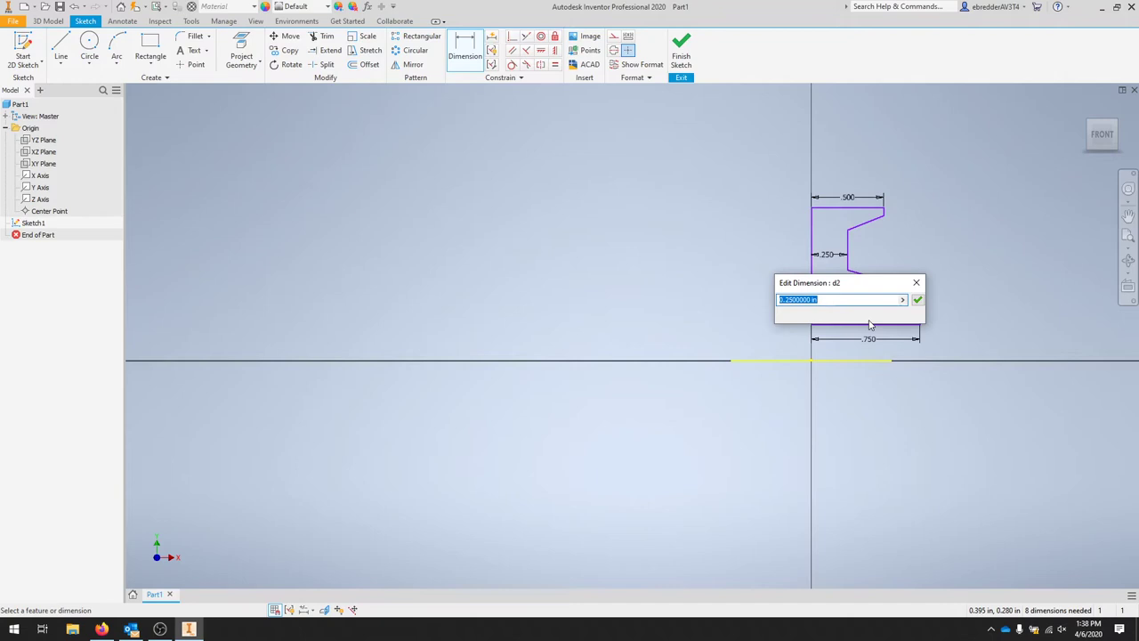
pyautogui.write('.125')
pyautogui.press('Return')
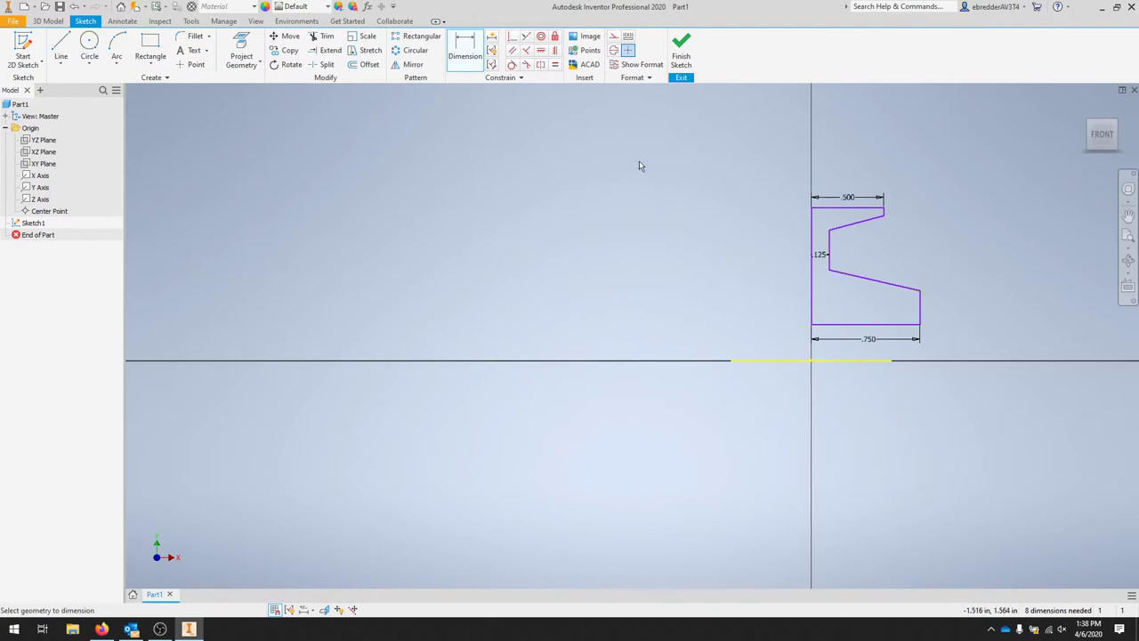
# Add a 0.75 in linear diameter dimension from the projected X axis to the profile's lower outer corner
pyautogui.click(884, 361)
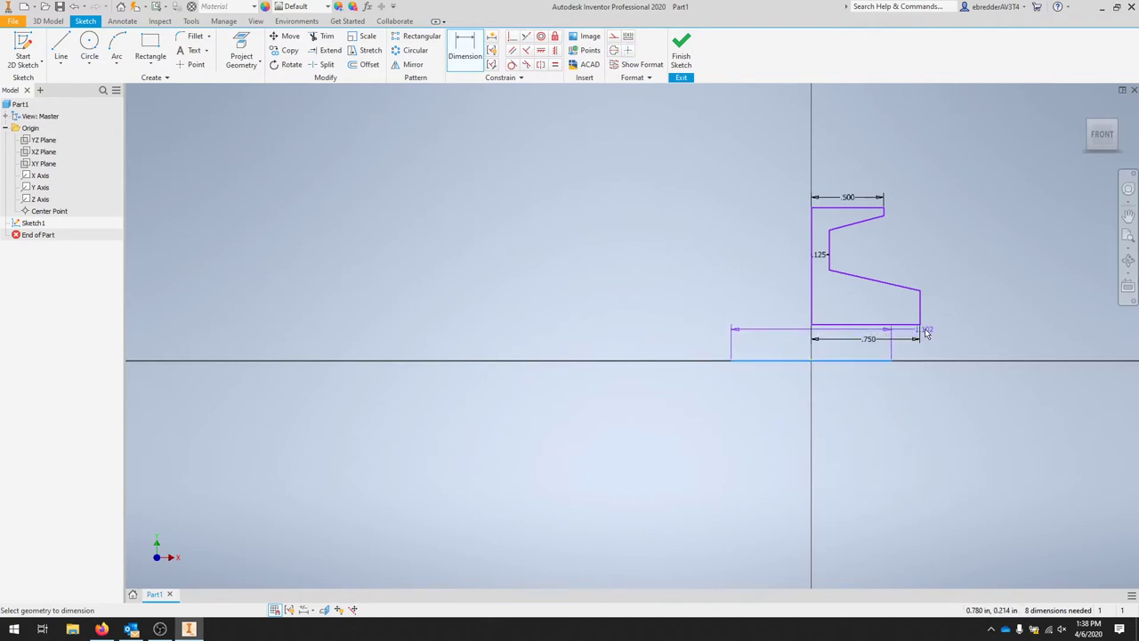
pyautogui.click(921, 324)
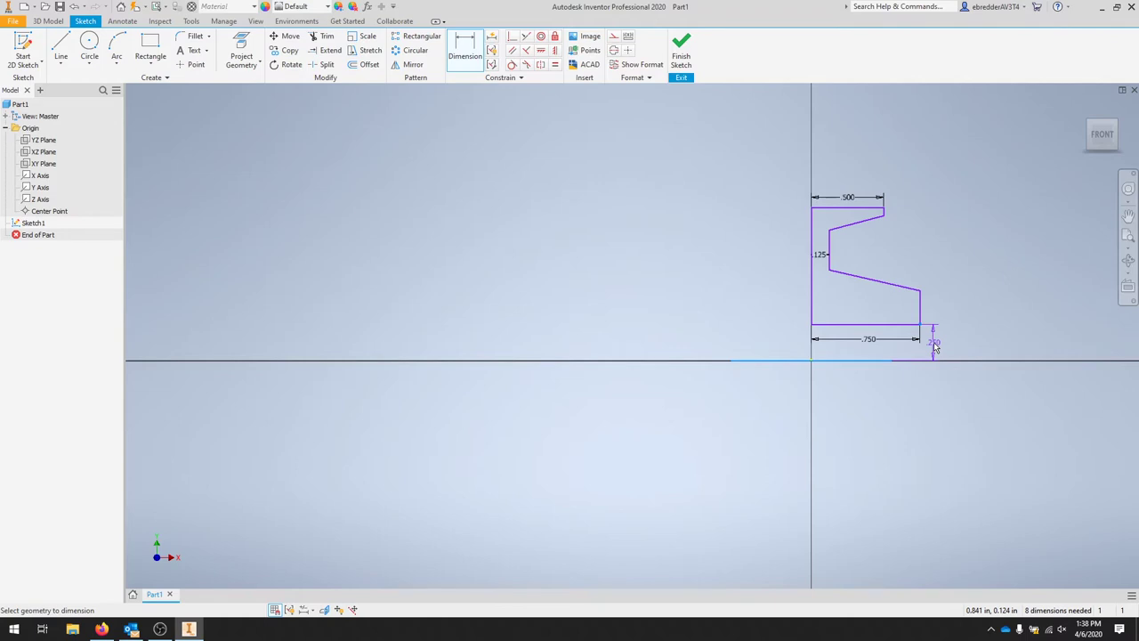
pyautogui.rightClick(944, 349)
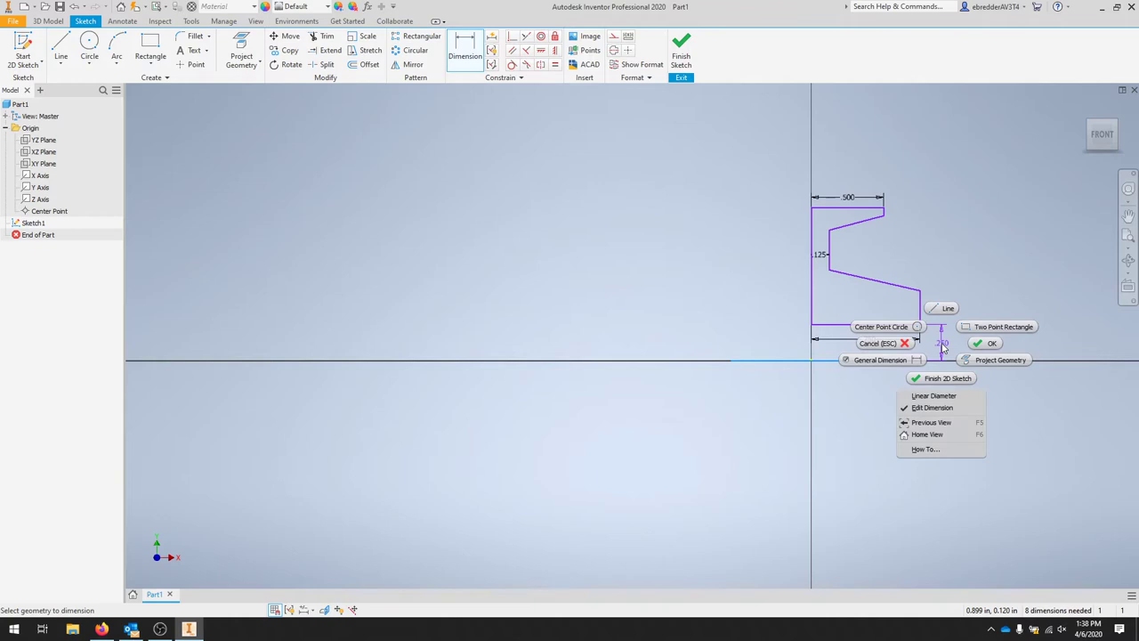
pyautogui.click(933, 397)
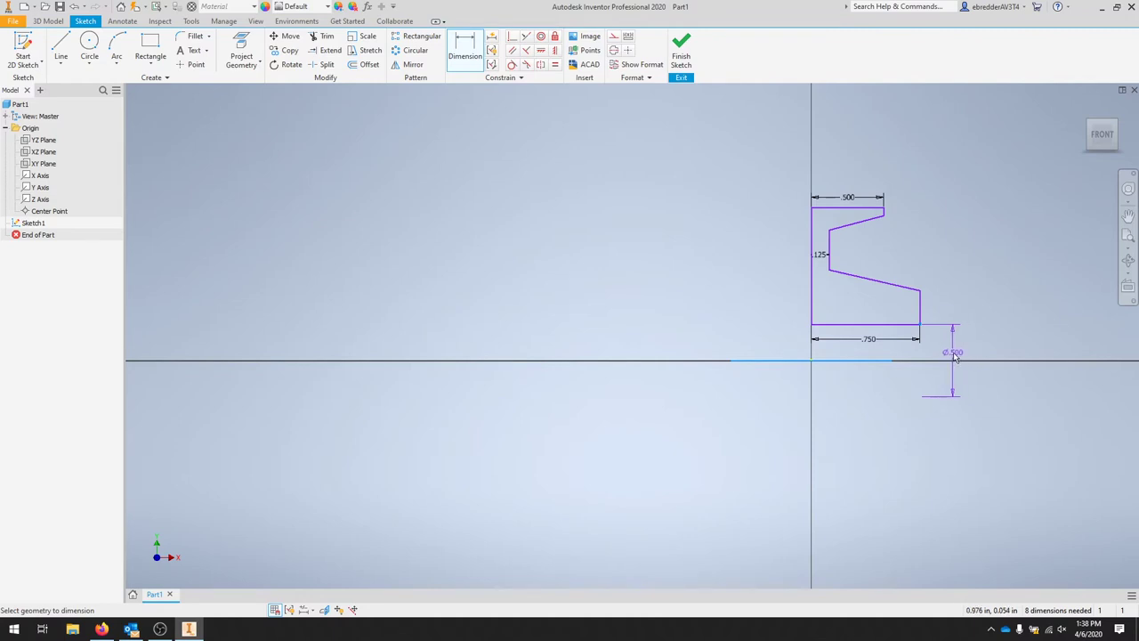
pyautogui.click(954, 356)
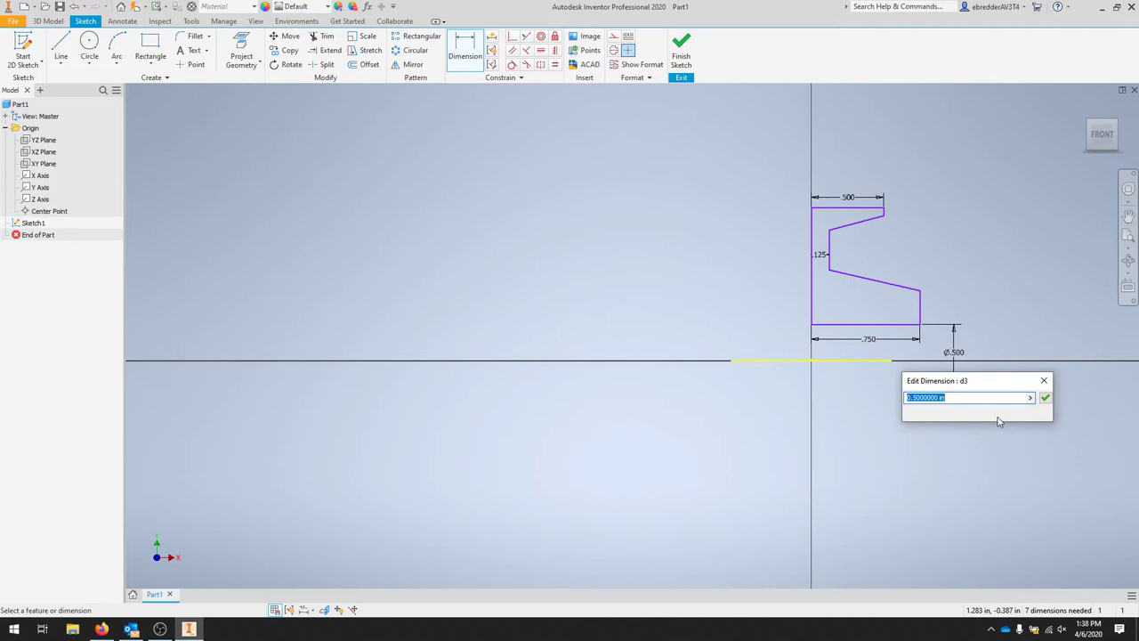
pyautogui.write('.75')
pyautogui.press('Return')
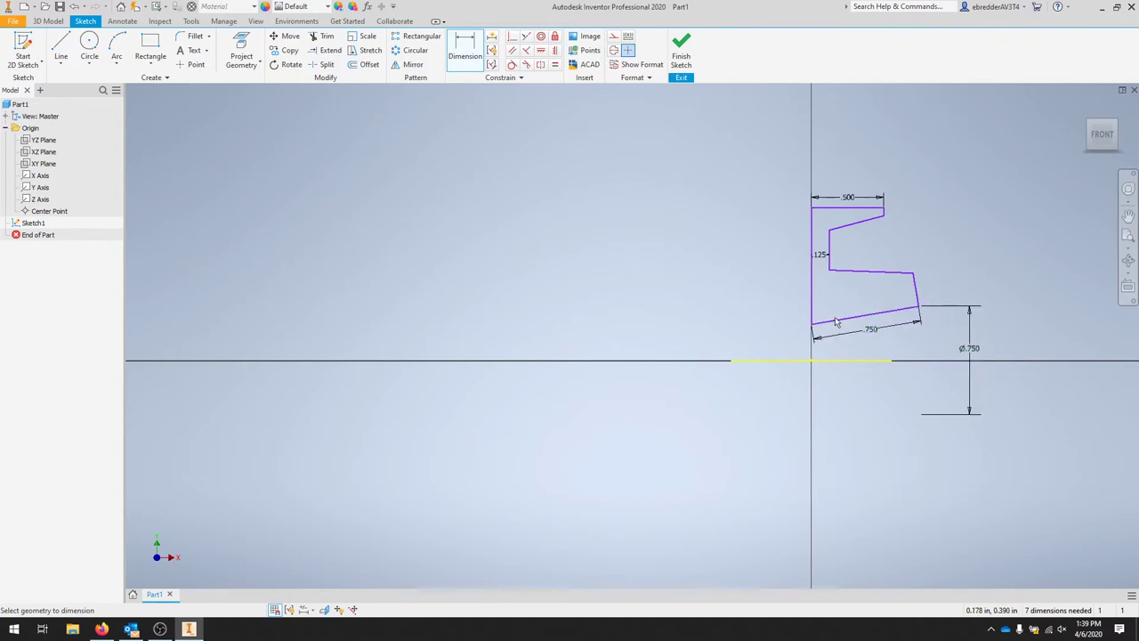
pyautogui.press('Escape')
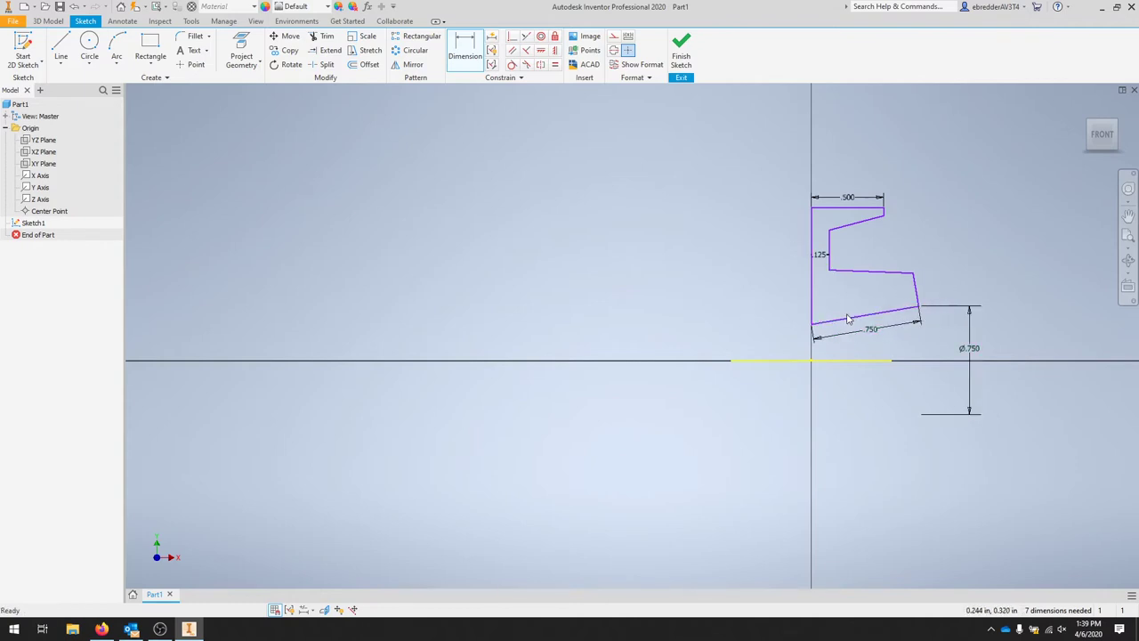
# Constrain the profile's bottom edge horizontal and align its inner lower corner vertically with the origin point
pyautogui.click(850, 318)
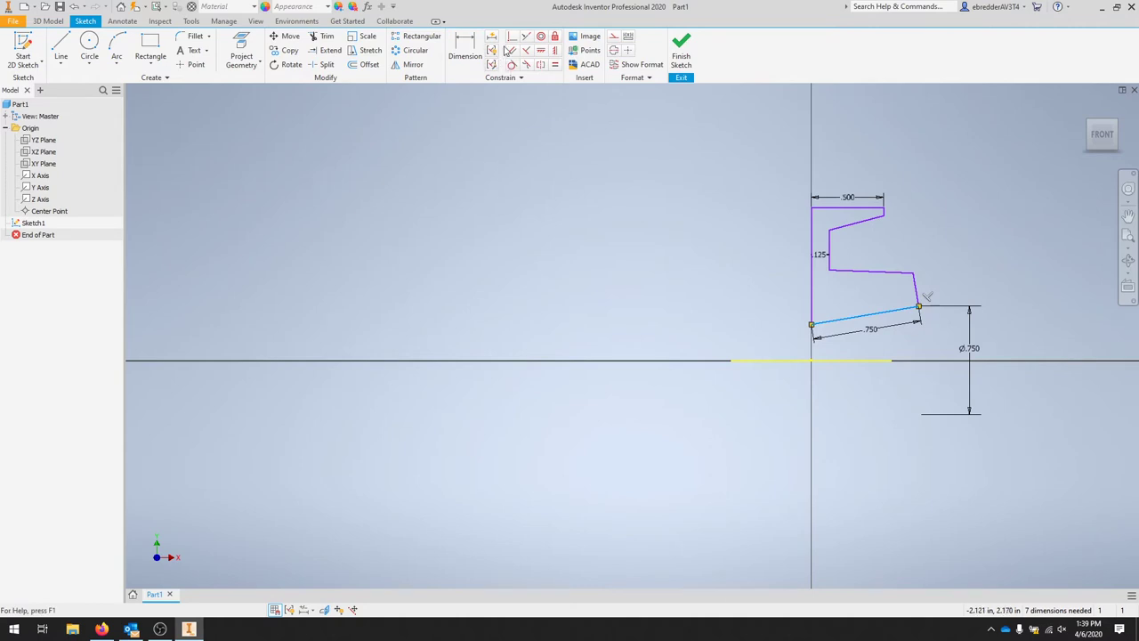
pyautogui.click(541, 51)
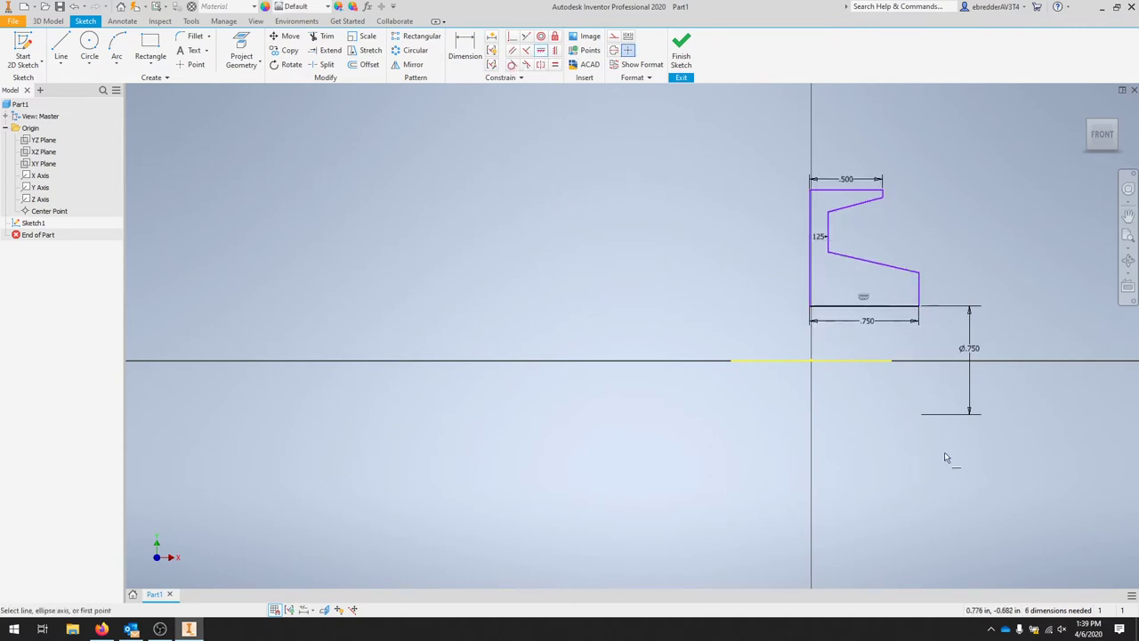
pyautogui.click(809, 306)
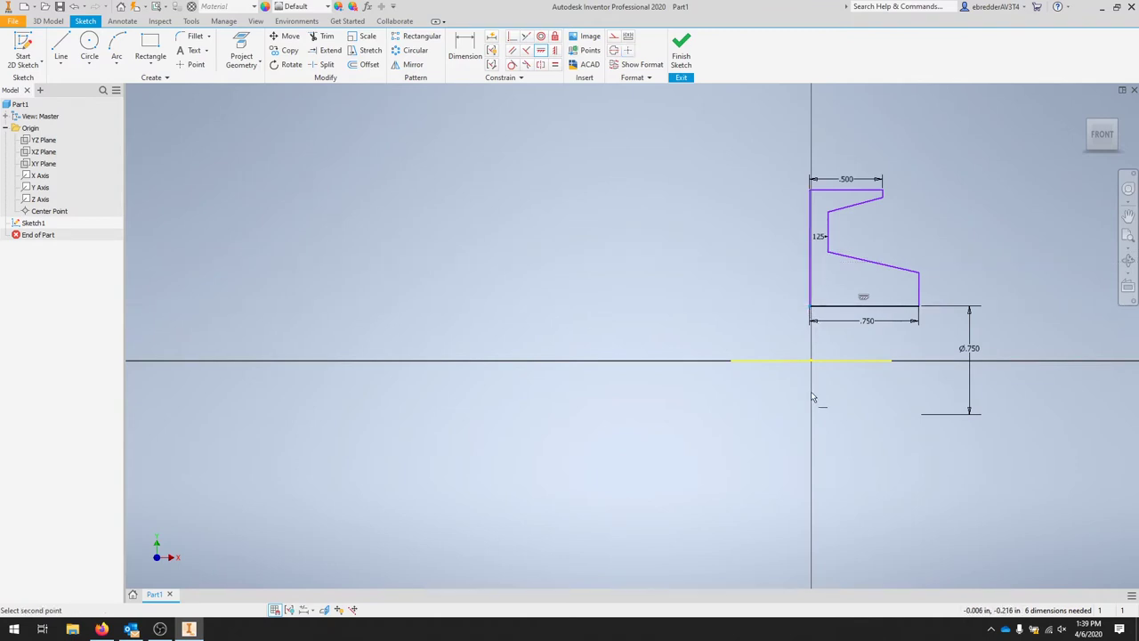
pyautogui.press('Escape')
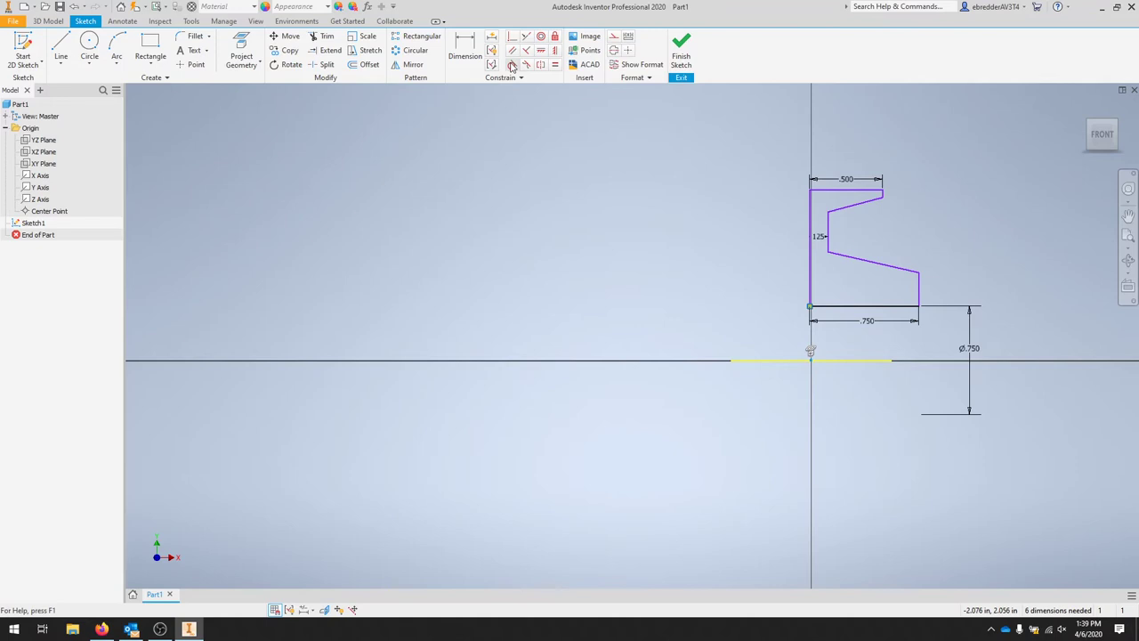
pyautogui.click(555, 51)
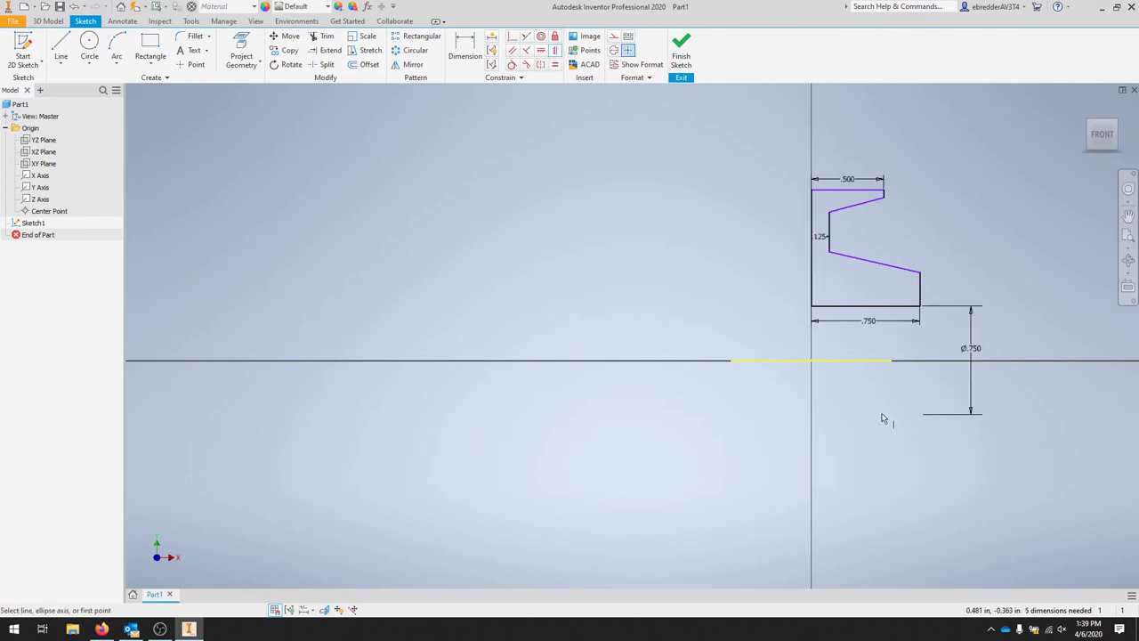
# Add a 1.25 in linear diameter dimension from the projected X axis to the upper corner of the hub's outer end edge
pyautogui.press('d')
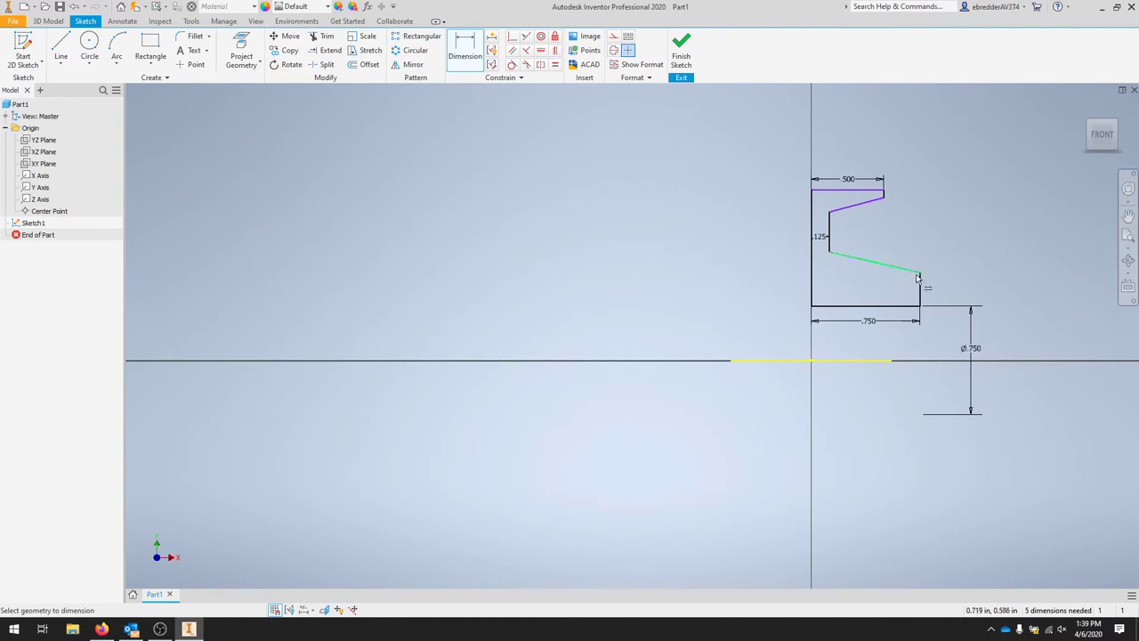
pyautogui.click(922, 273)
pyautogui.click(879, 362)
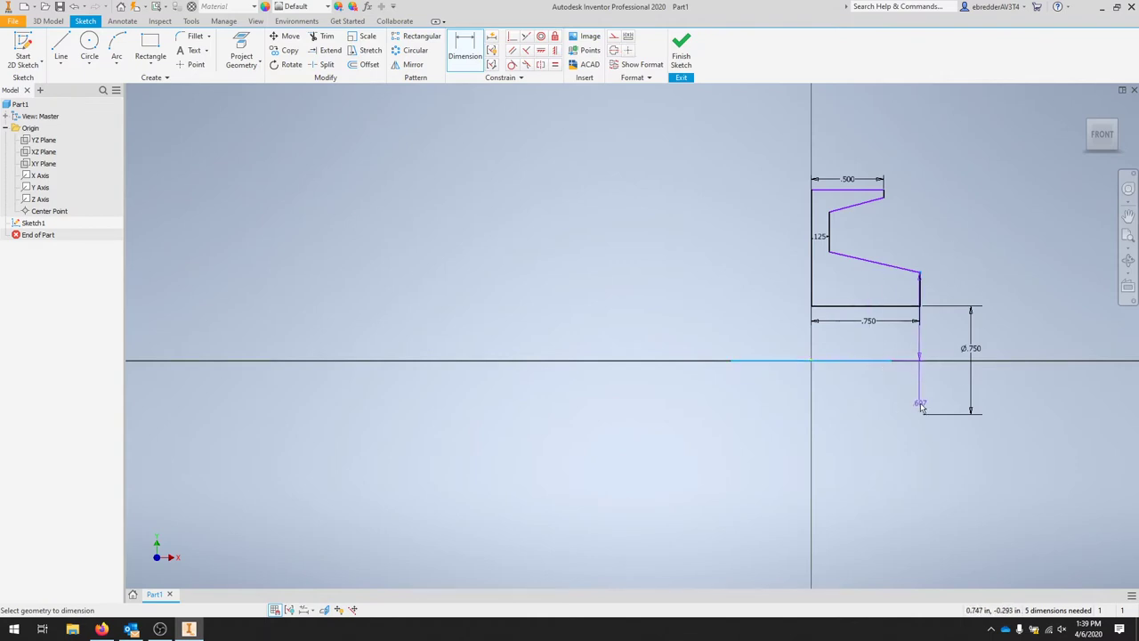
pyautogui.rightClick(1017, 374)
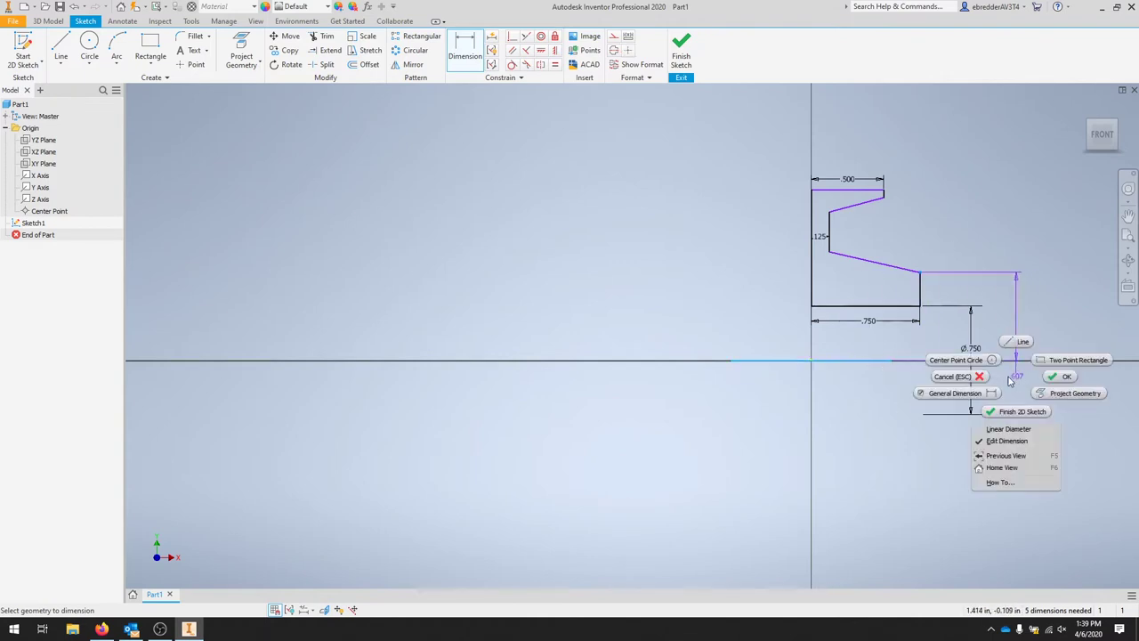
pyautogui.click(1009, 430)
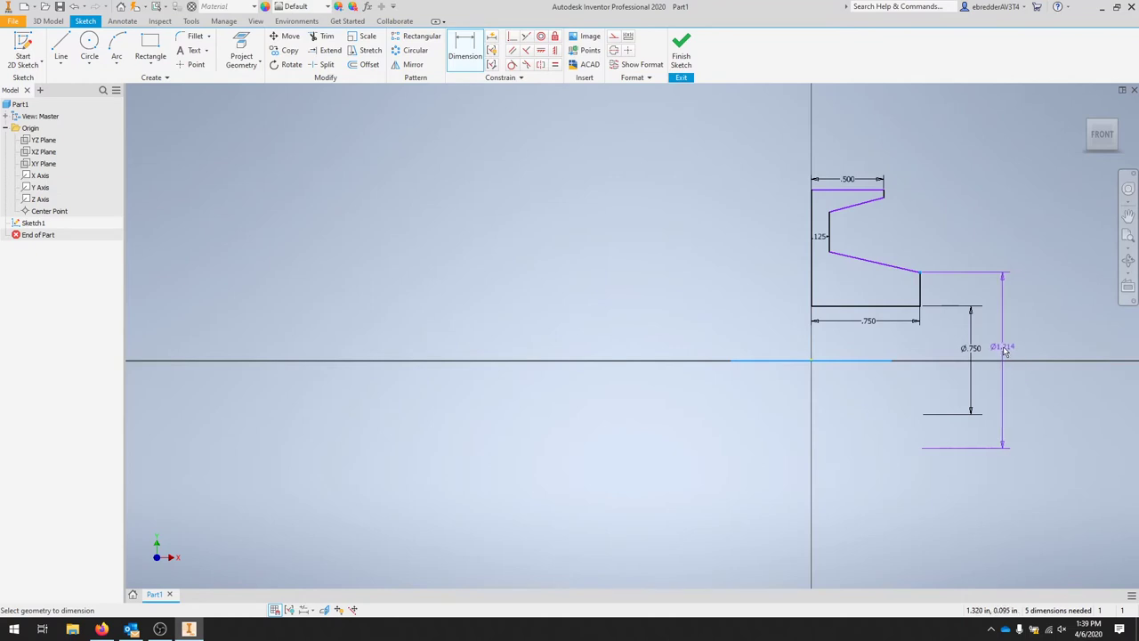
pyautogui.click(1001, 353)
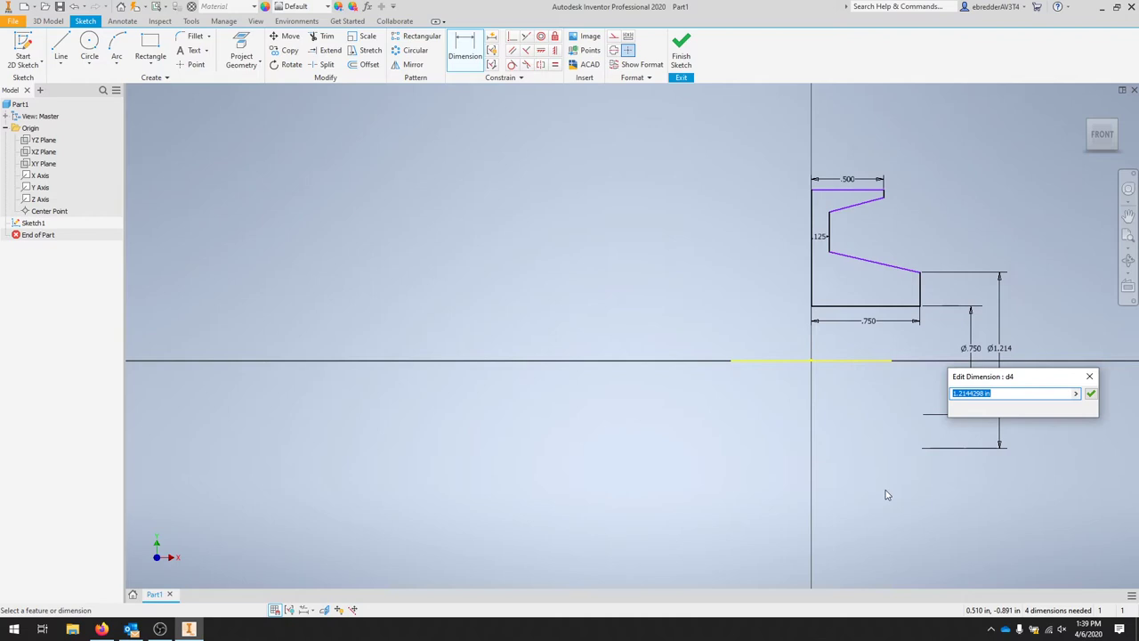
pyautogui.write('1.25')
pyautogui.press('Return')
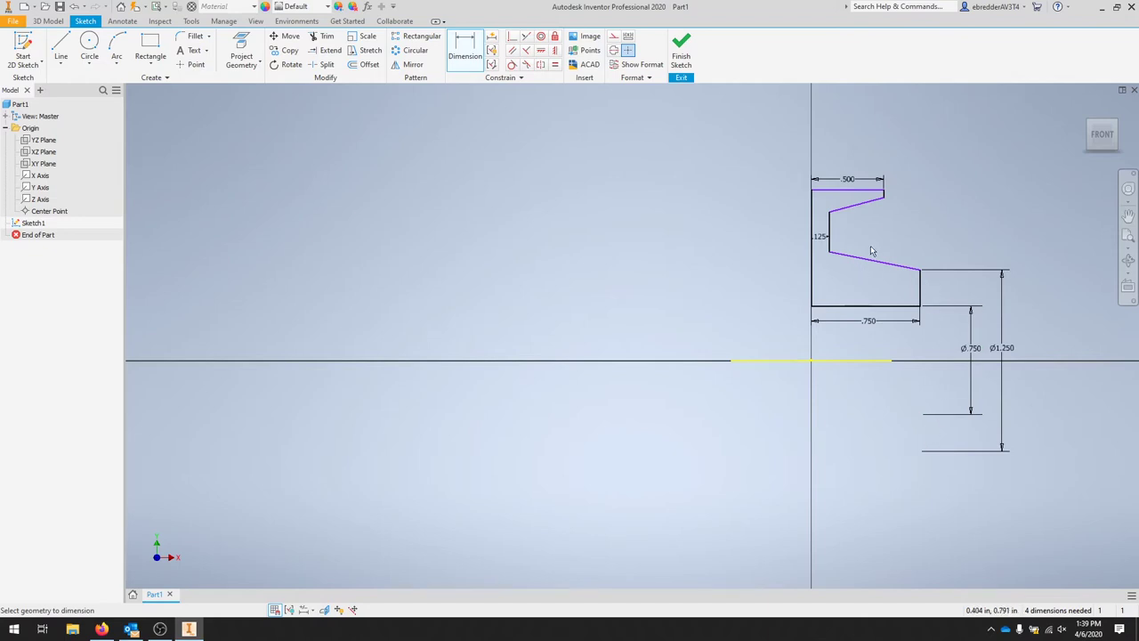
# Add a 1.5 in linear diameter dimension from the projected X axis to the notch's lower inner corner
pyautogui.click(836, 253)
pyautogui.click(1033, 365)
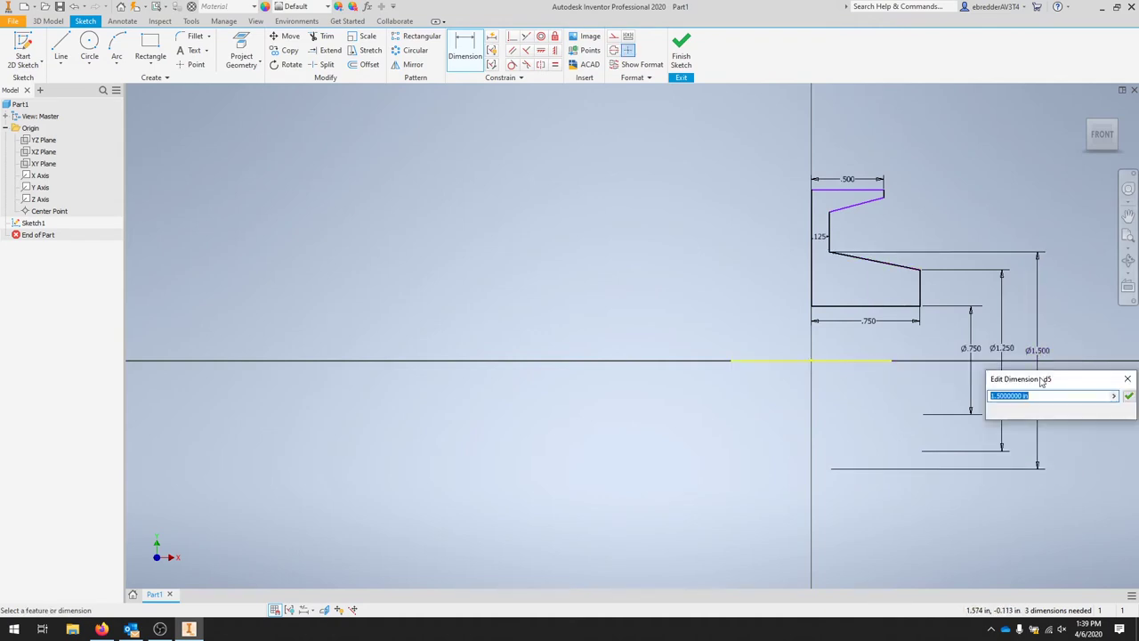
pyautogui.press('Return')
# Add a 3.5 in linear diameter dimension from the projected X axis to the notch's upper inner corner
pyautogui.click(827, 223)
pyautogui.click(1068, 365)
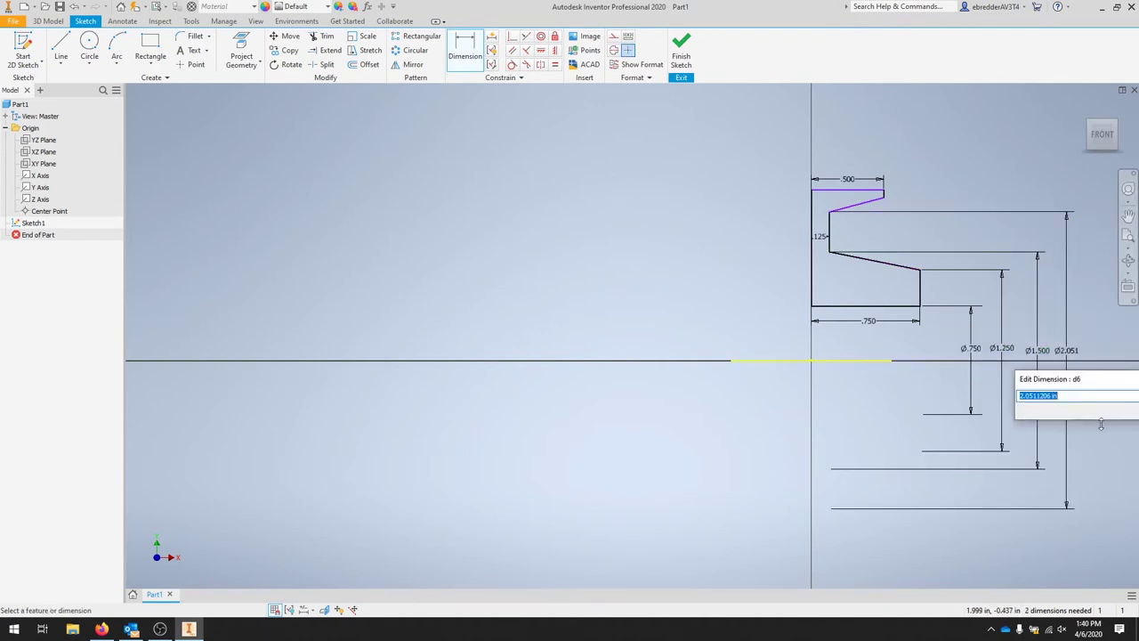
pyautogui.write('3.5')
pyautogui.press('Return')
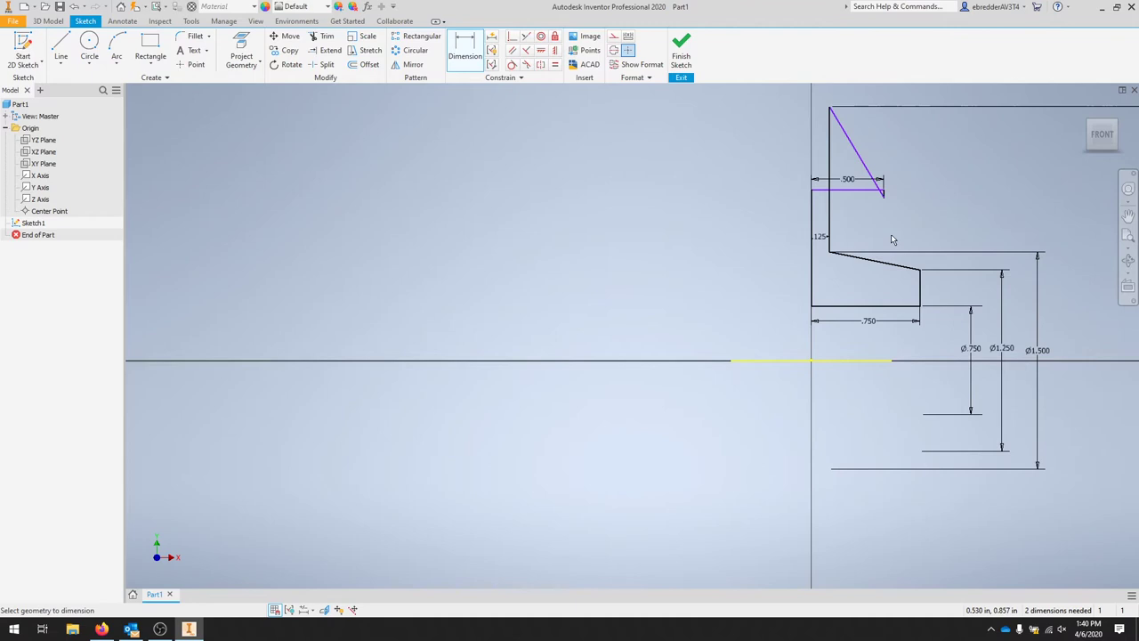
# Pull the profile's top edge up above the notch's upper inner corner so the rim is no longer crossed
pyautogui.scroll(-2, 881, 213)
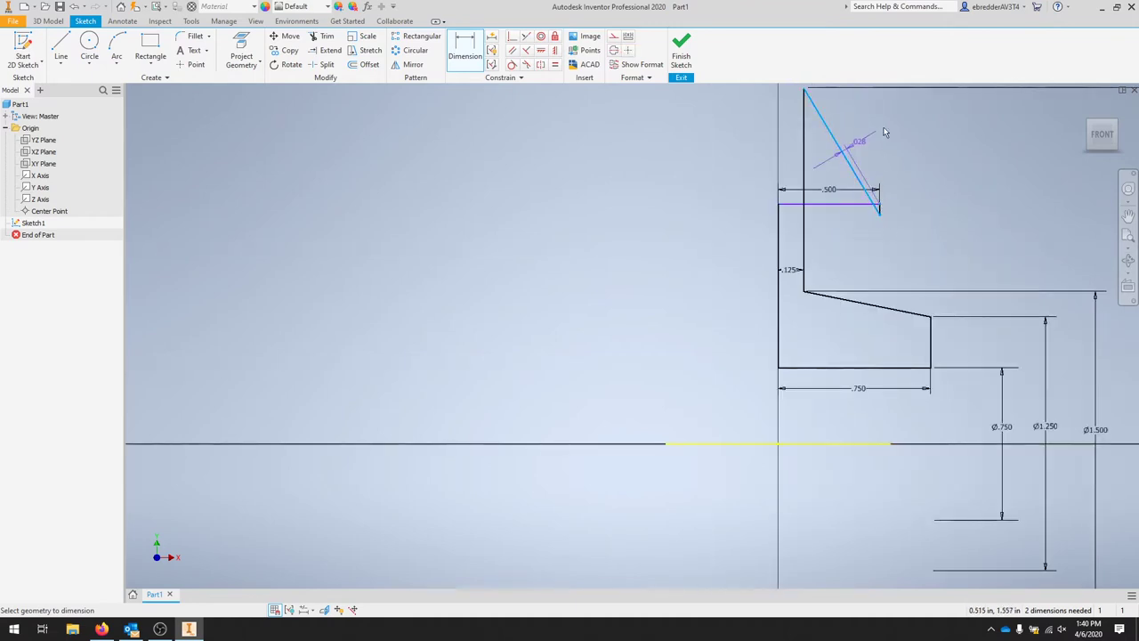
pyautogui.scroll(-3, 880, 215)
pyautogui.scroll(4, 880, 215)
pyautogui.moveTo(880, 216); pyautogui.dragTo(876, 398, button='middle')
pyautogui.scroll(3, 877, 398)
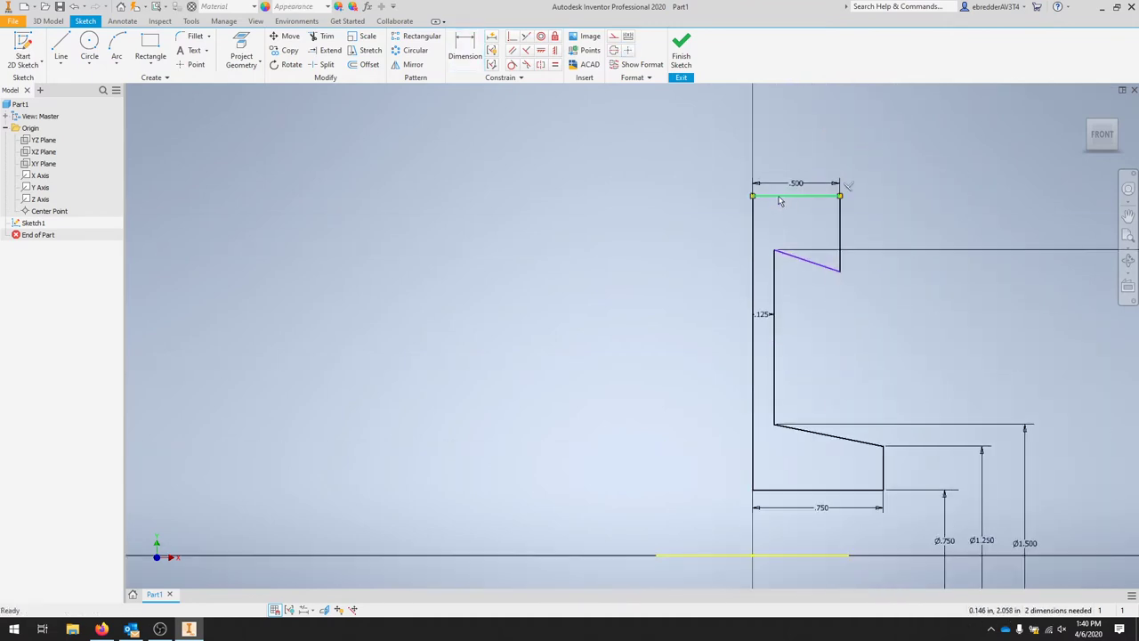
# Add a 3.75 in linear diameter dimension from the projected X axis to the lower corner of the rim's outer end edge
pyautogui.press('d')
pyautogui.click(854, 281)
pyautogui.rightClick(1017, 432)
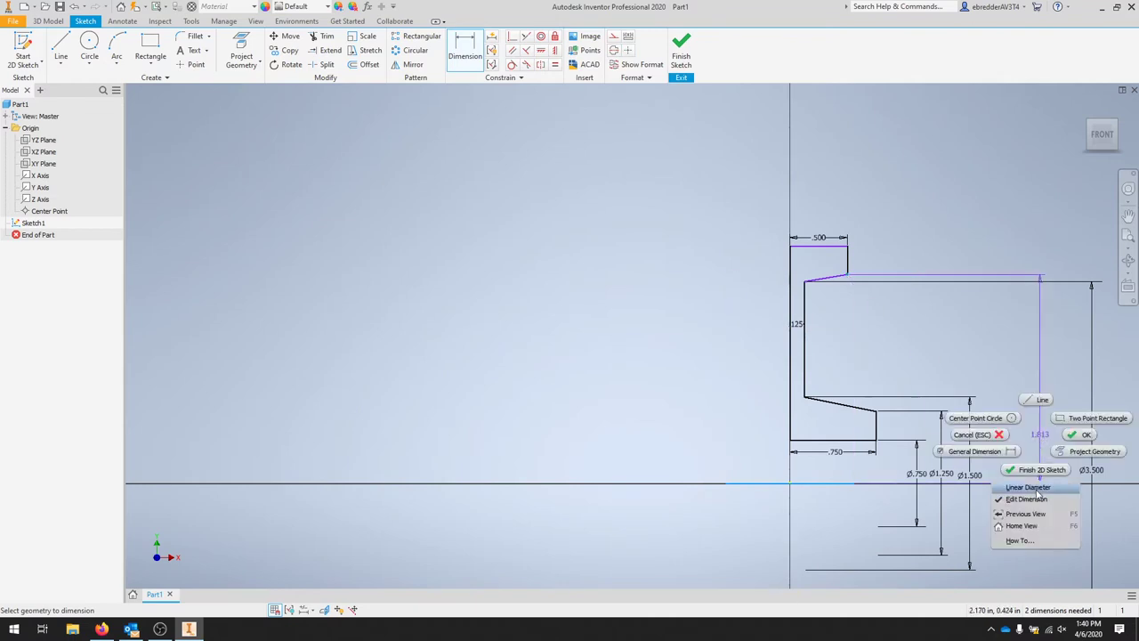
pyautogui.click(1017, 395)
pyautogui.click(1017, 501)
pyautogui.write('3.75')
pyautogui.press('Return')
# Add a 4 in linear diameter dimension from the projected X axis to the profile's upper outer corner
pyautogui.click(852, 247)
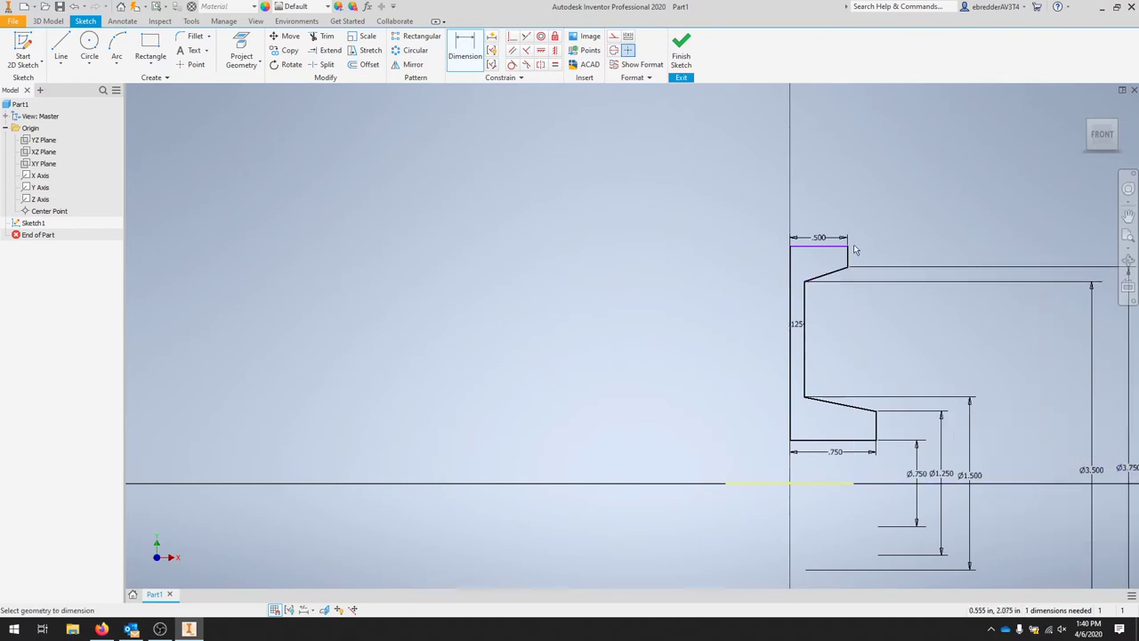
pyautogui.click(1017, 484)
pyautogui.click(1051, 508)
pyautogui.write('4')
pyautogui.press('Return')
# Space out the 3.5, 3.75 and 4 in diameter dimensions beside the profile in order of size
pyautogui.moveTo(1035, 450); pyautogui.dragTo(765, 380, button='middle')
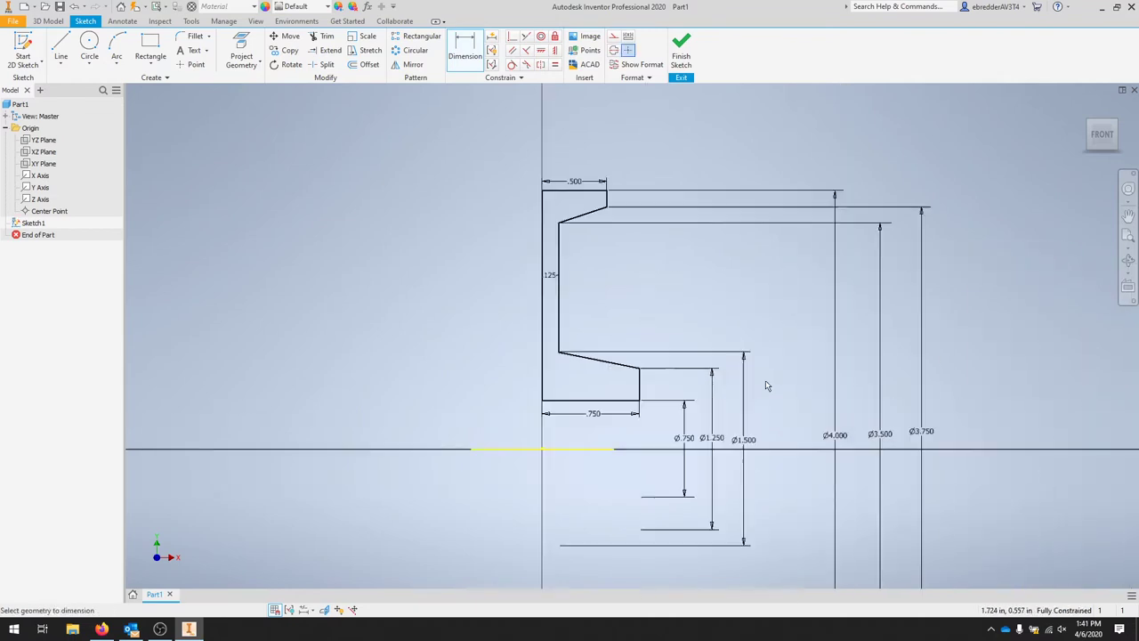
pyautogui.click(823, 463)
pyautogui.press('Return')
pyautogui.moveTo(845, 427); pyautogui.dragTo(868, 441)
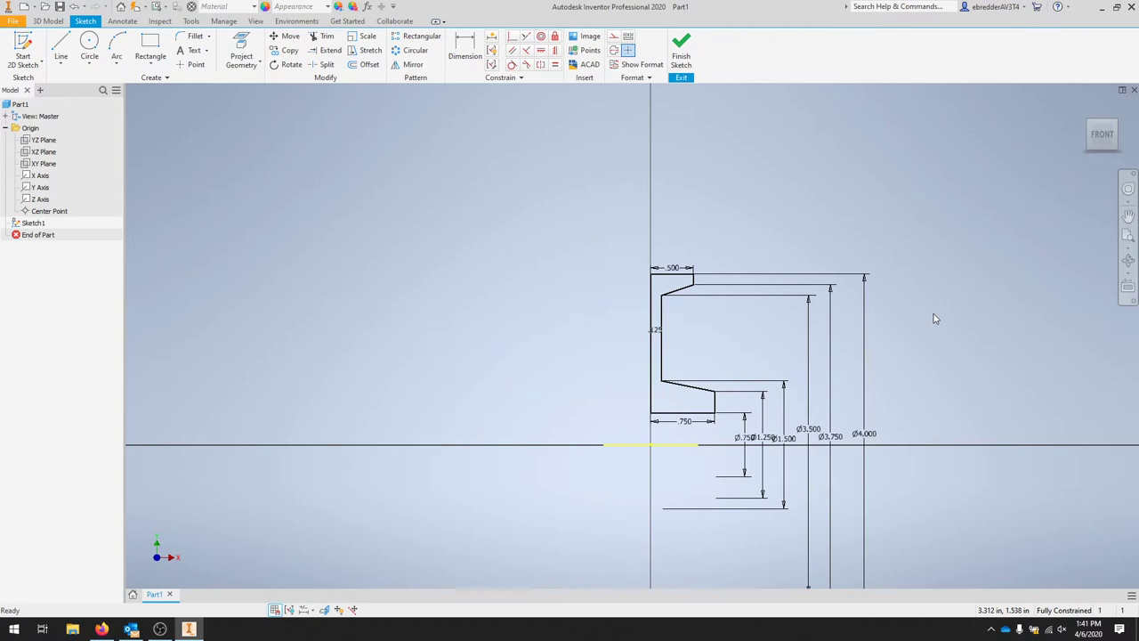
# Finish the sketch and revolve the profile a full 360 degrees about the projected X axis line
pyautogui.click(679, 50)
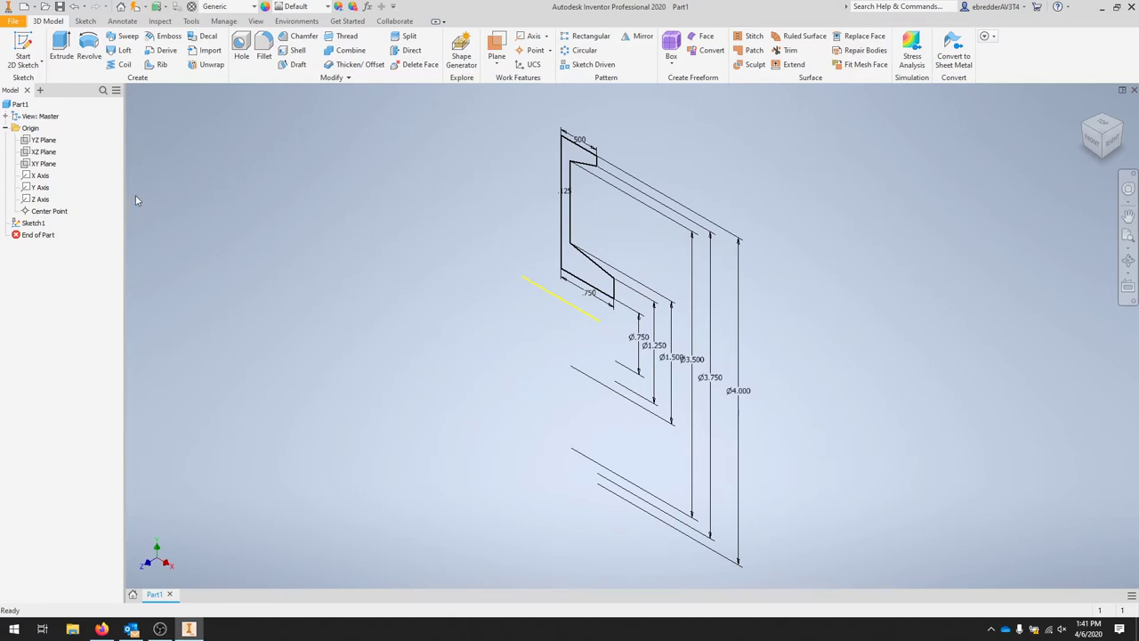
pyautogui.click(89, 51)
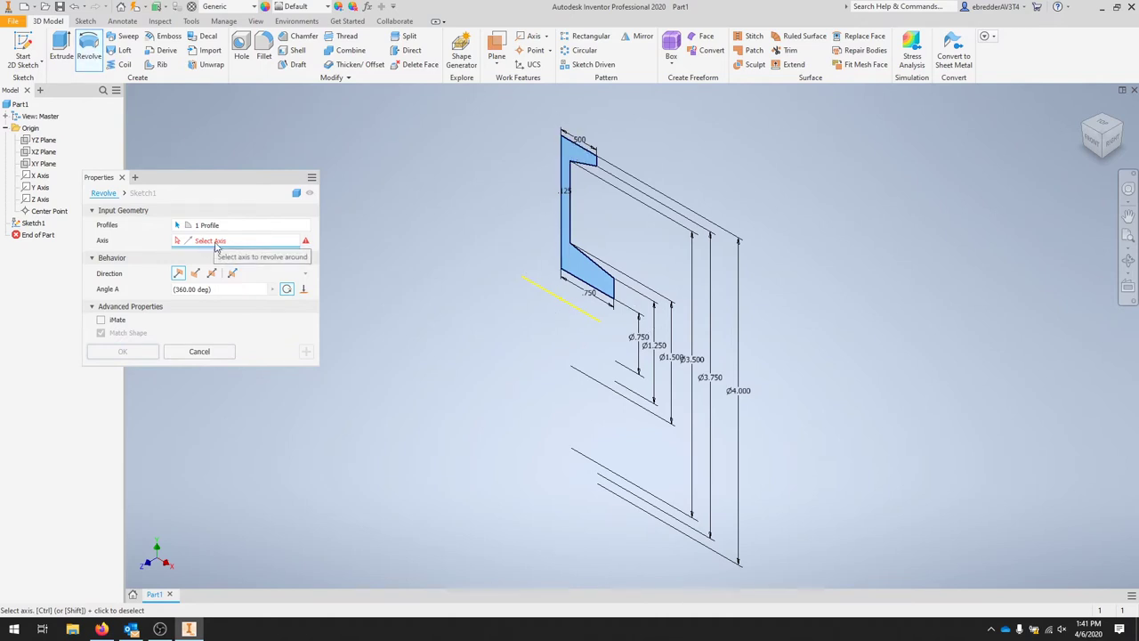
pyautogui.click(579, 311)
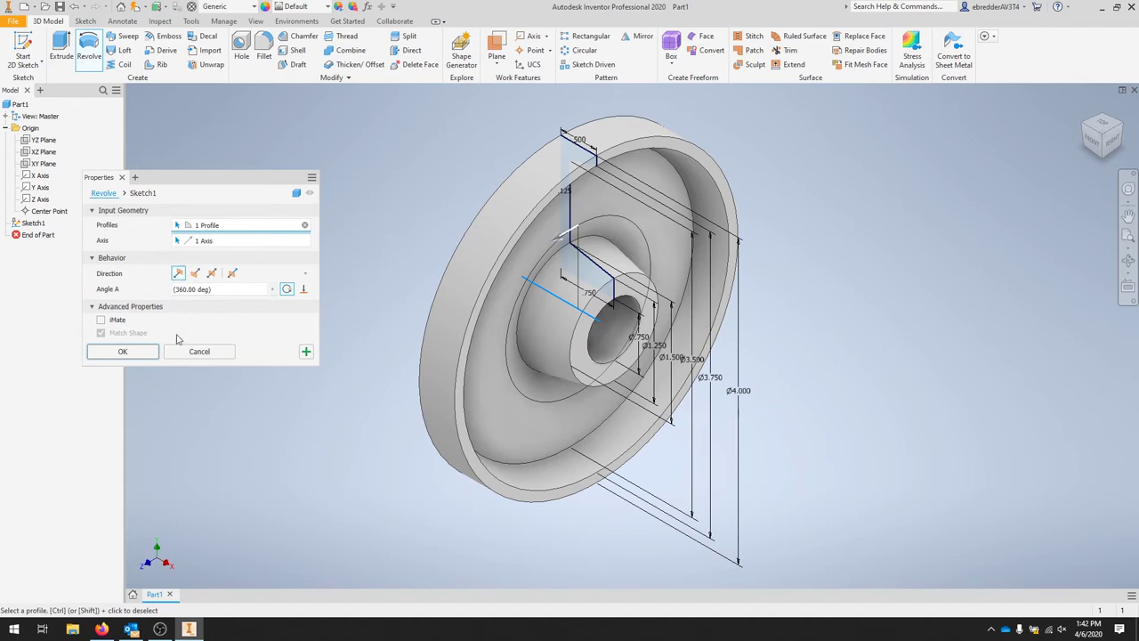
pyautogui.click(123, 351)
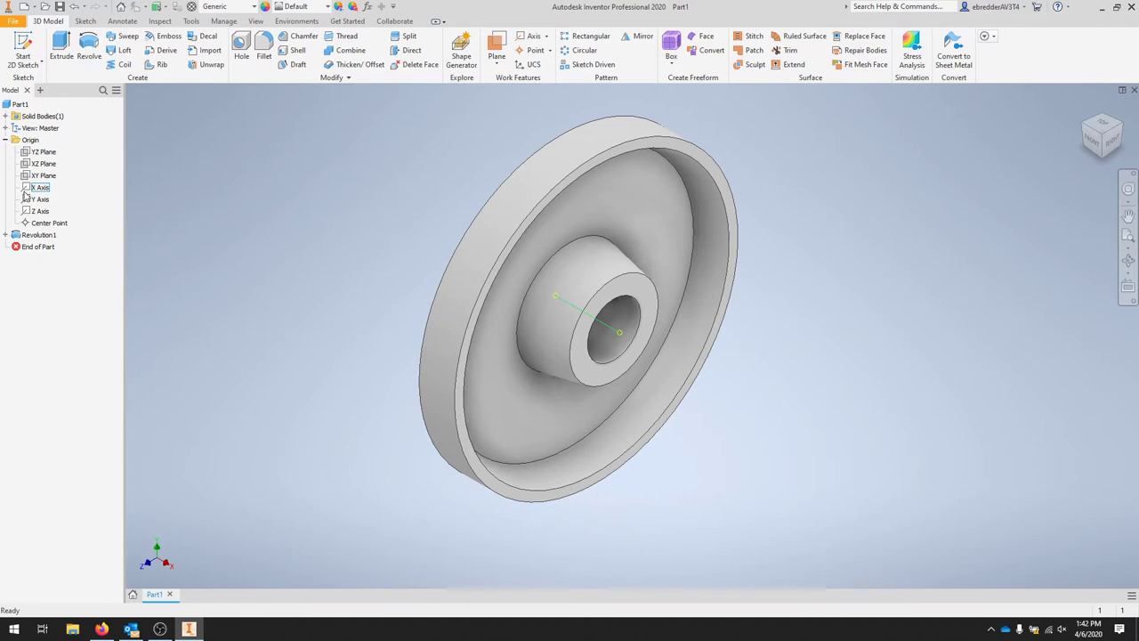
# Examine how the YZ and XY origin planes lie relative to the revolved body to find a suitable mirror plane
pyautogui.click(5, 115)
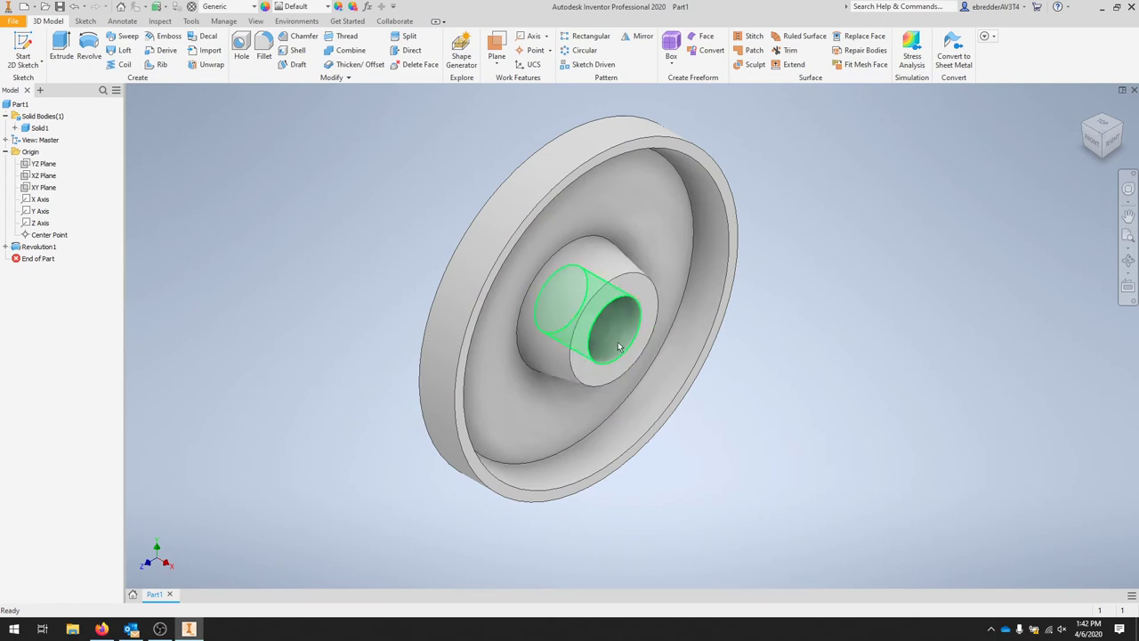
pyautogui.moveTo(620, 347)
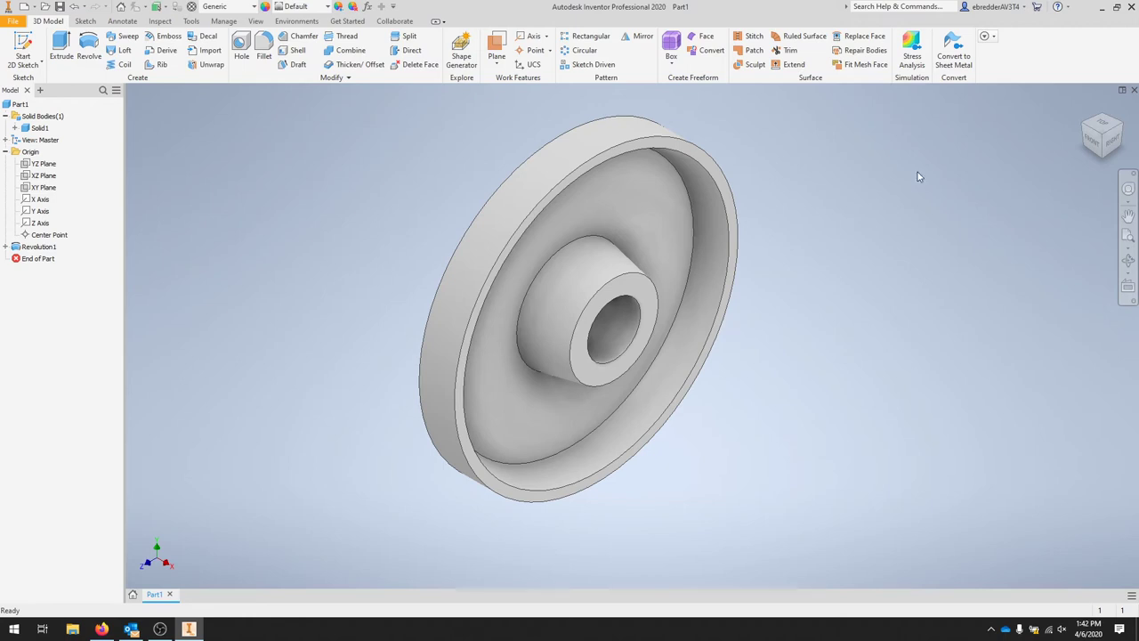
pyautogui.click(44, 164)
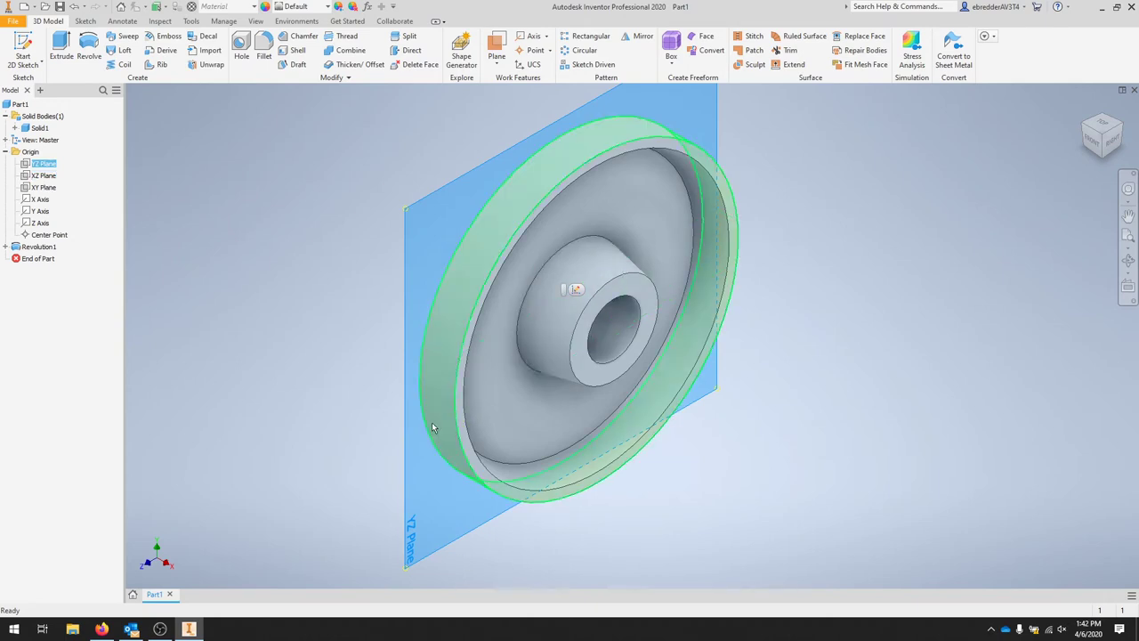
pyautogui.click(43, 188)
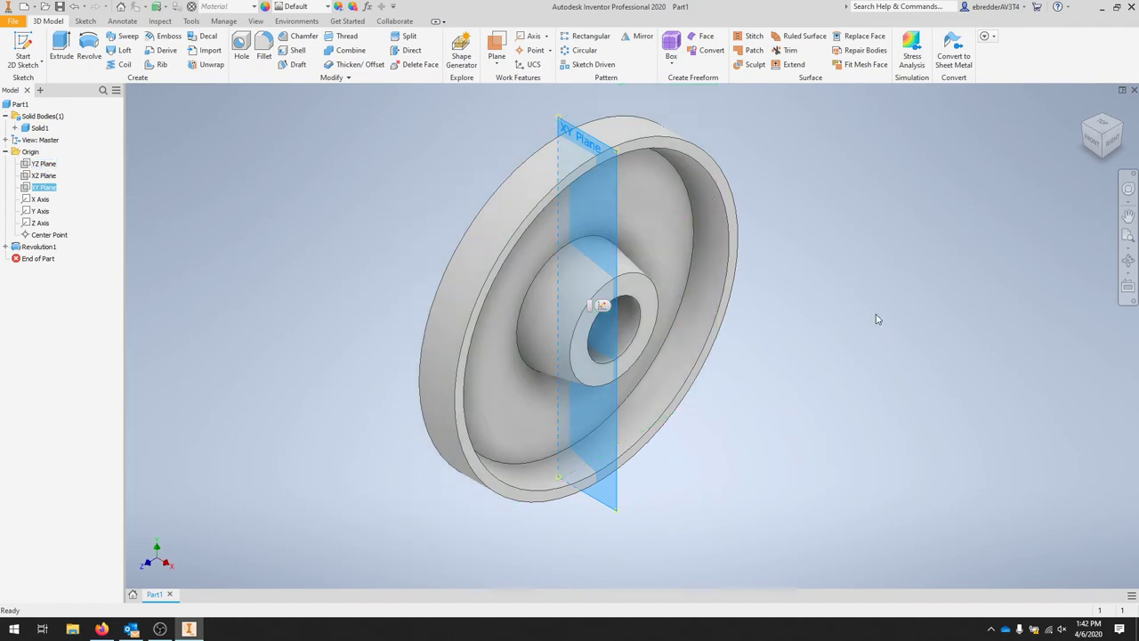
pyautogui.click(41, 164)
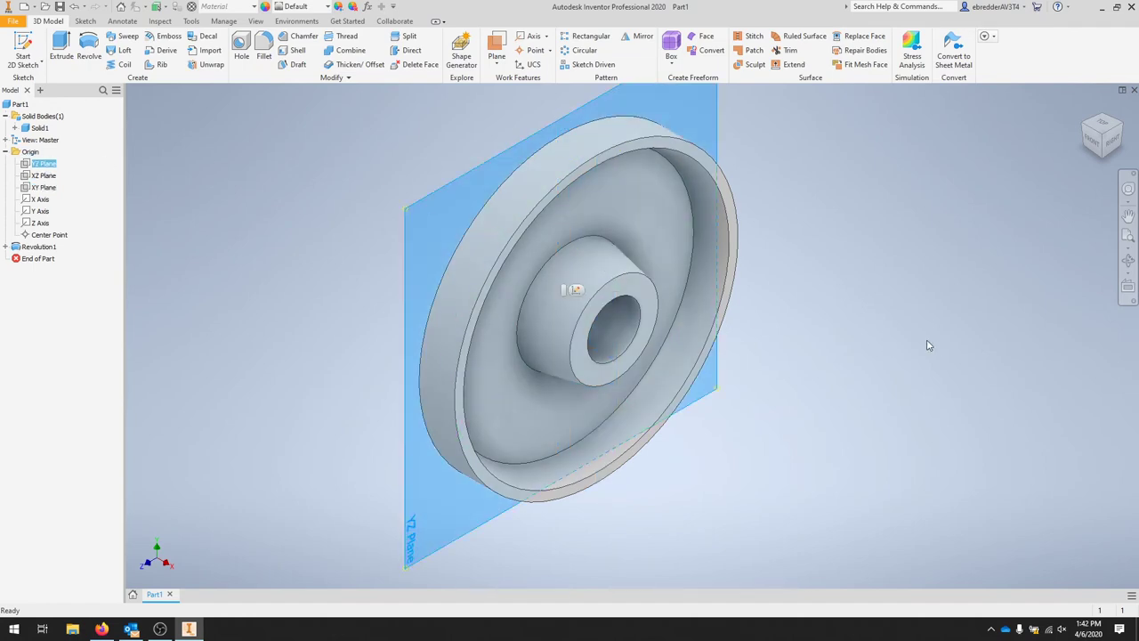
pyautogui.keyDown('shift'); pyautogui.moveTo(923, 356); pyautogui.dragTo(902, 332, button='middle'); pyautogui.keyUp('shift')
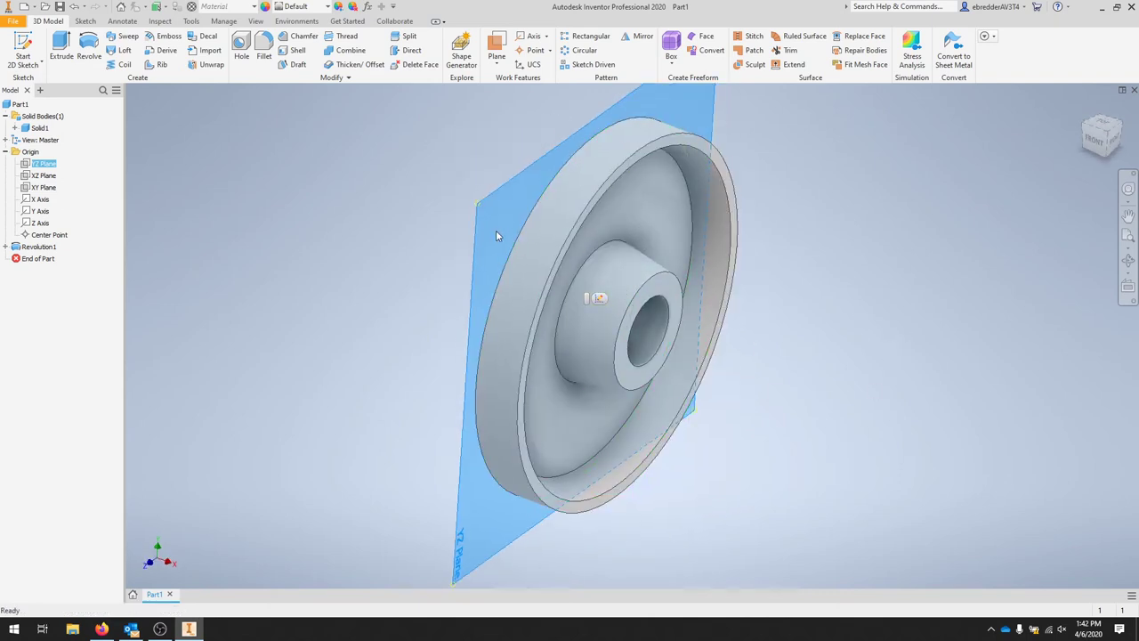
pyautogui.click(258, 170)
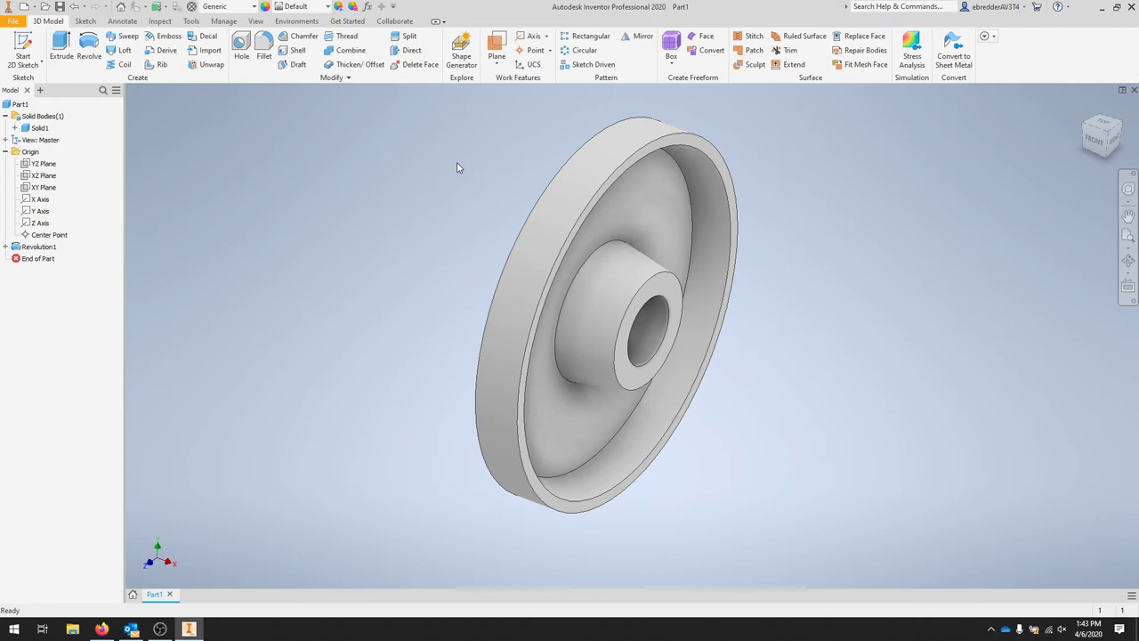
# Mirror the revolved feature about the YZ origin plane
pyautogui.click(643, 37)
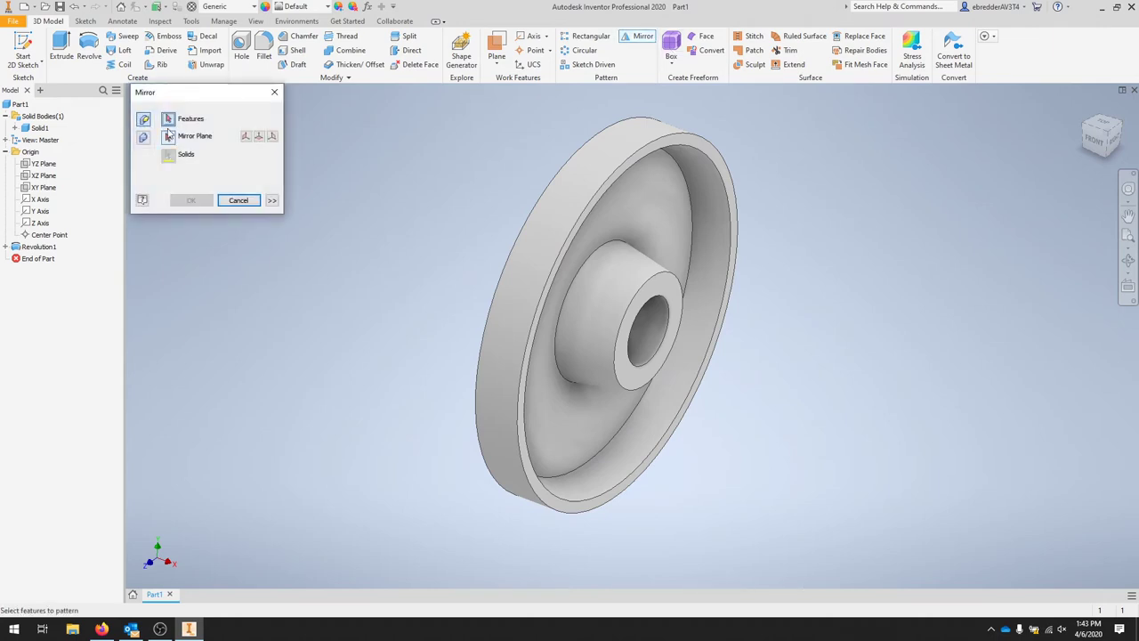
pyautogui.click(39, 249)
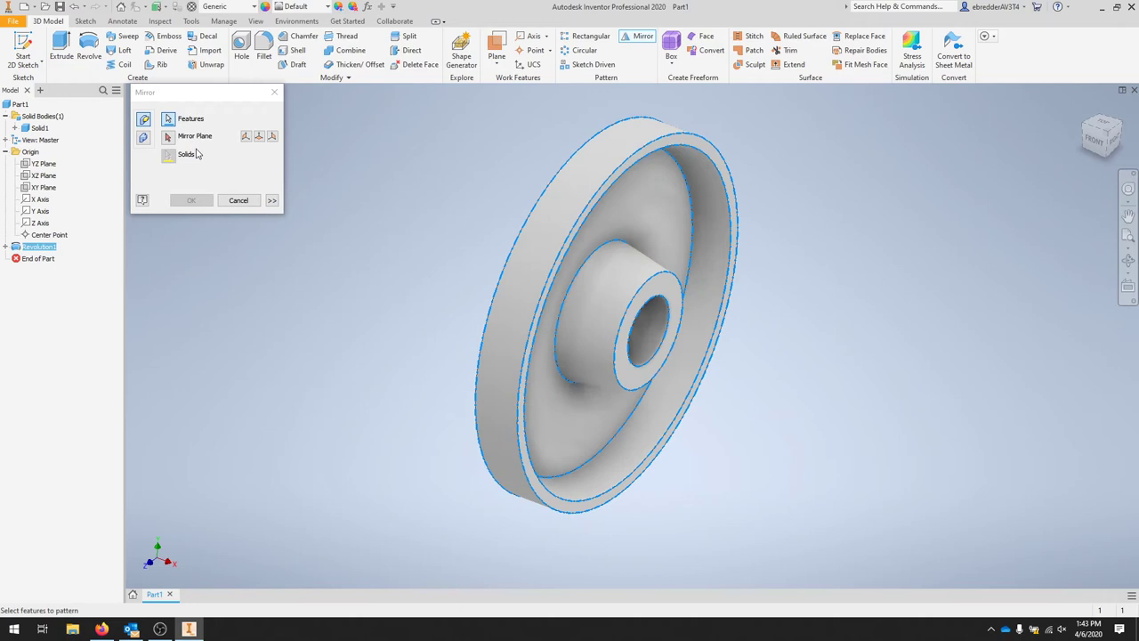
pyautogui.click(168, 137)
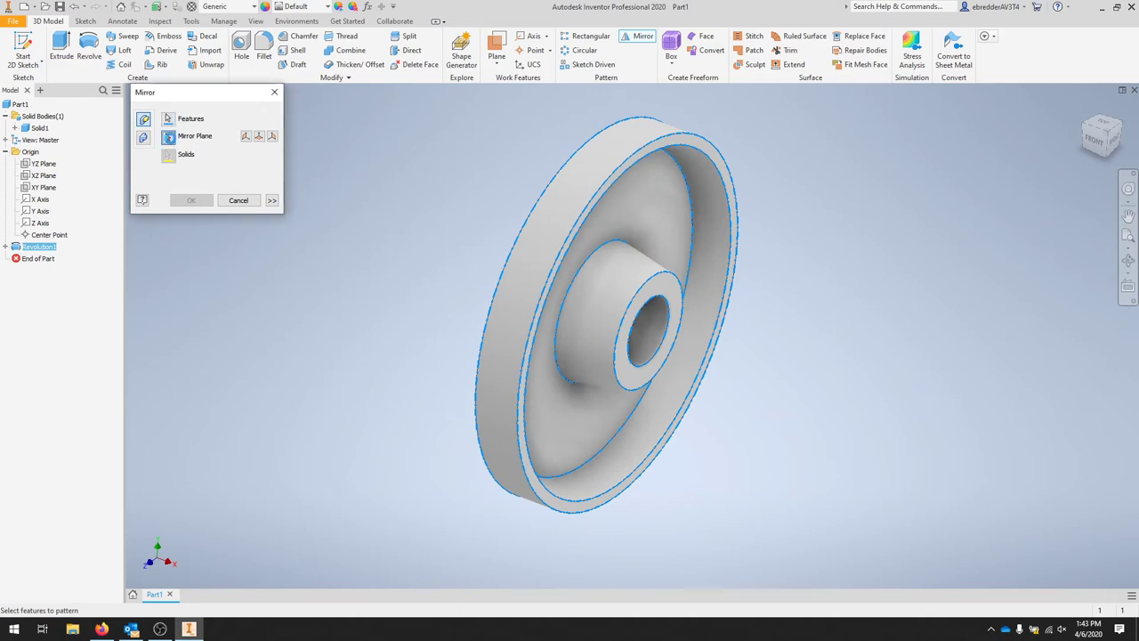
pyautogui.click(43, 164)
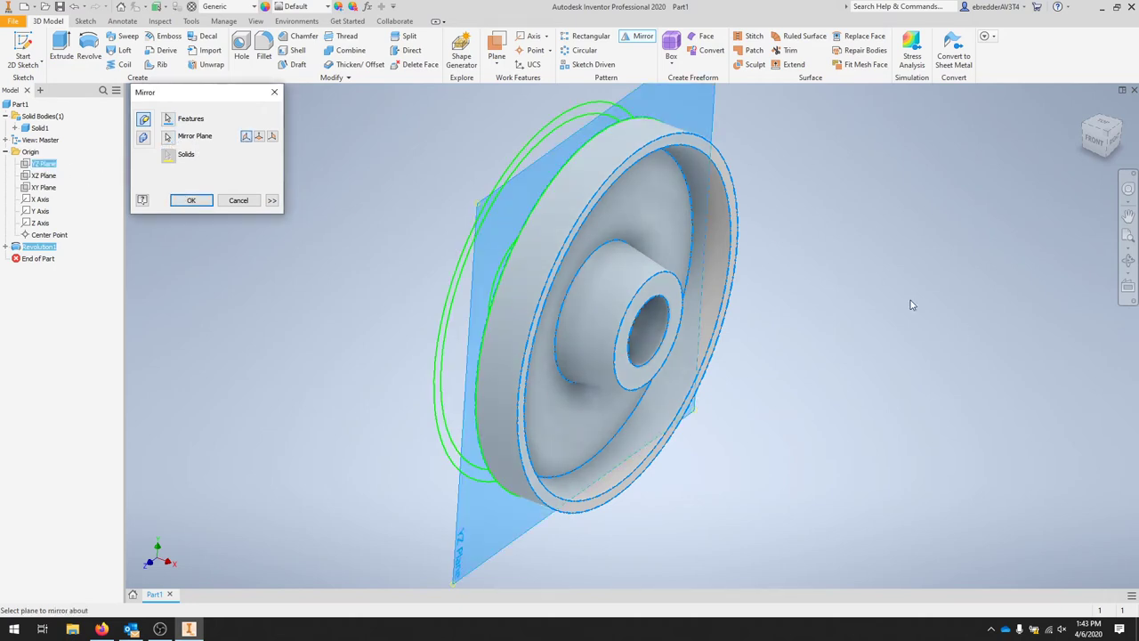
pyautogui.keyDown('shift'); pyautogui.moveTo(833, 276); pyautogui.dragTo(756, 397, button='middle'); pyautogui.keyUp('shift')
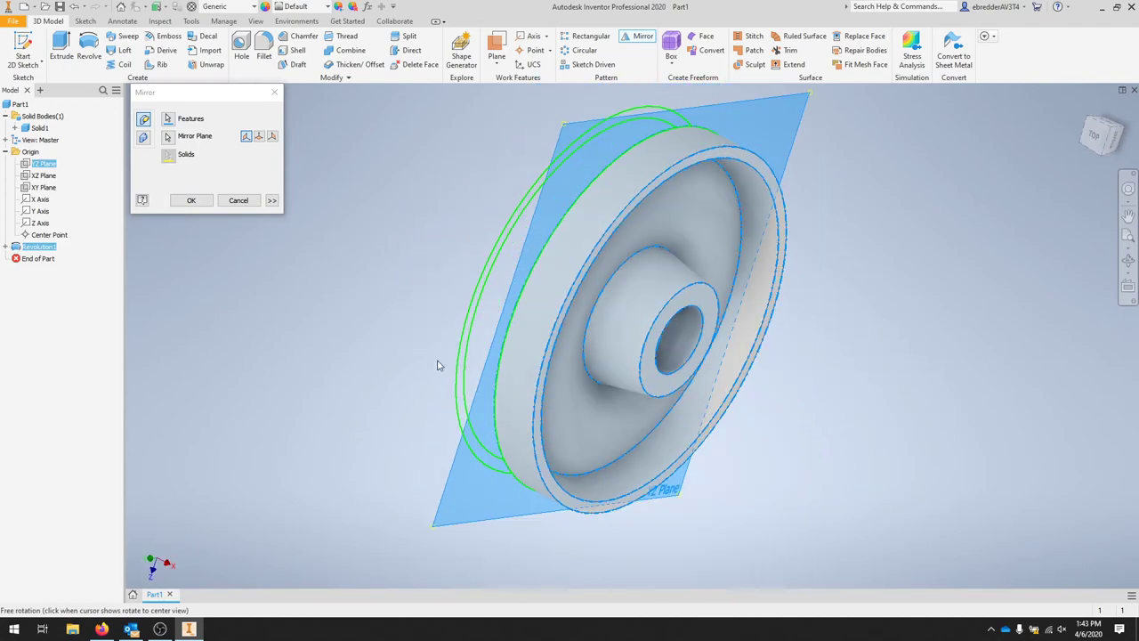
pyautogui.click(201, 207)
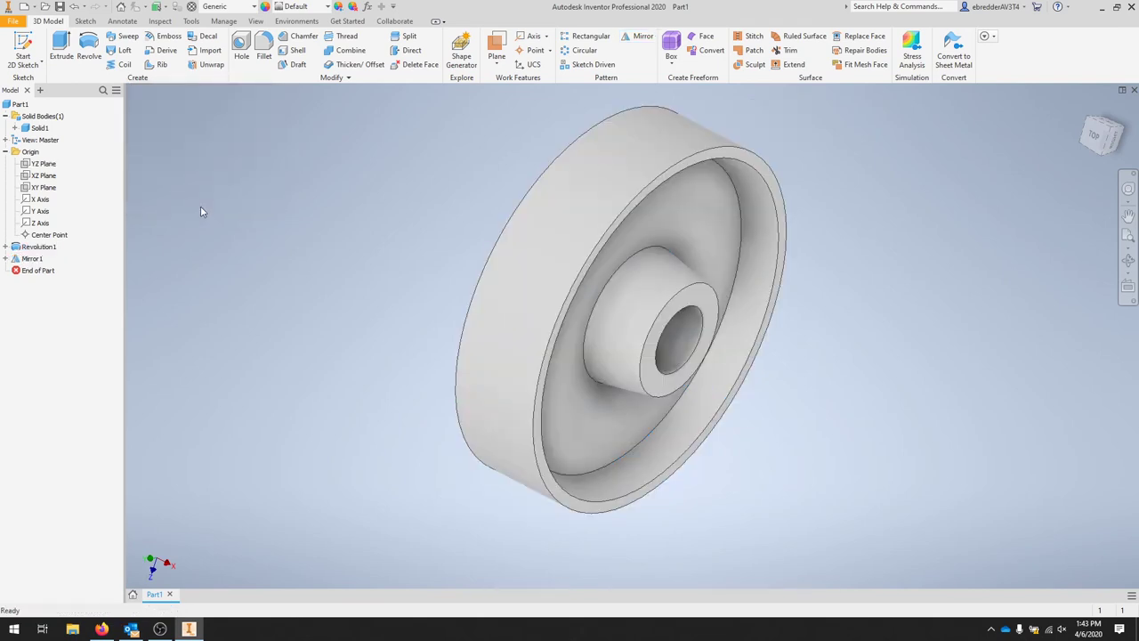
# Start a new 2D sketch on the YZ origin plane through the middle of the wheel
pyautogui.keyDown('shift'); pyautogui.moveTo(305, 212); pyautogui.dragTo(389, 277, button='middle'); pyautogui.keyUp('shift')
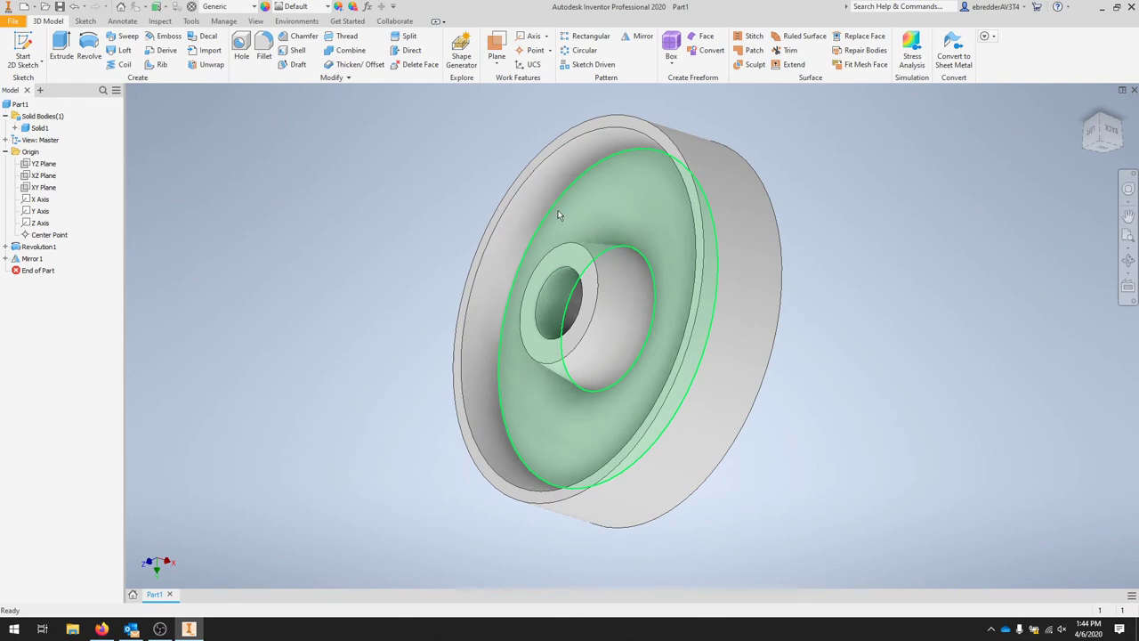
pyautogui.moveTo(577, 232)
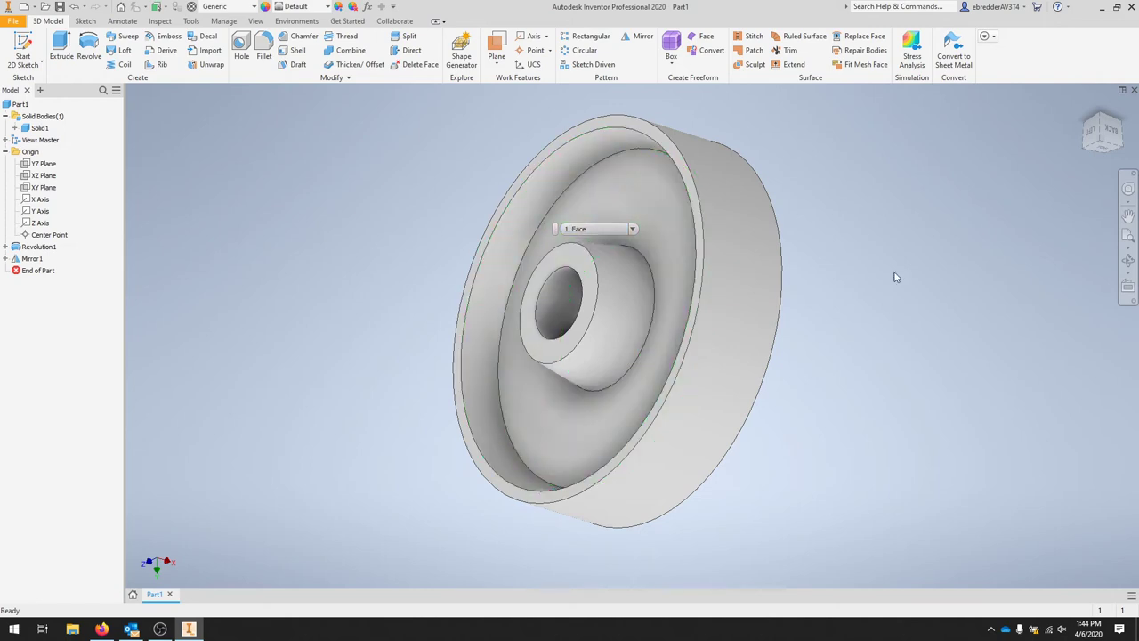
pyautogui.click(37, 61)
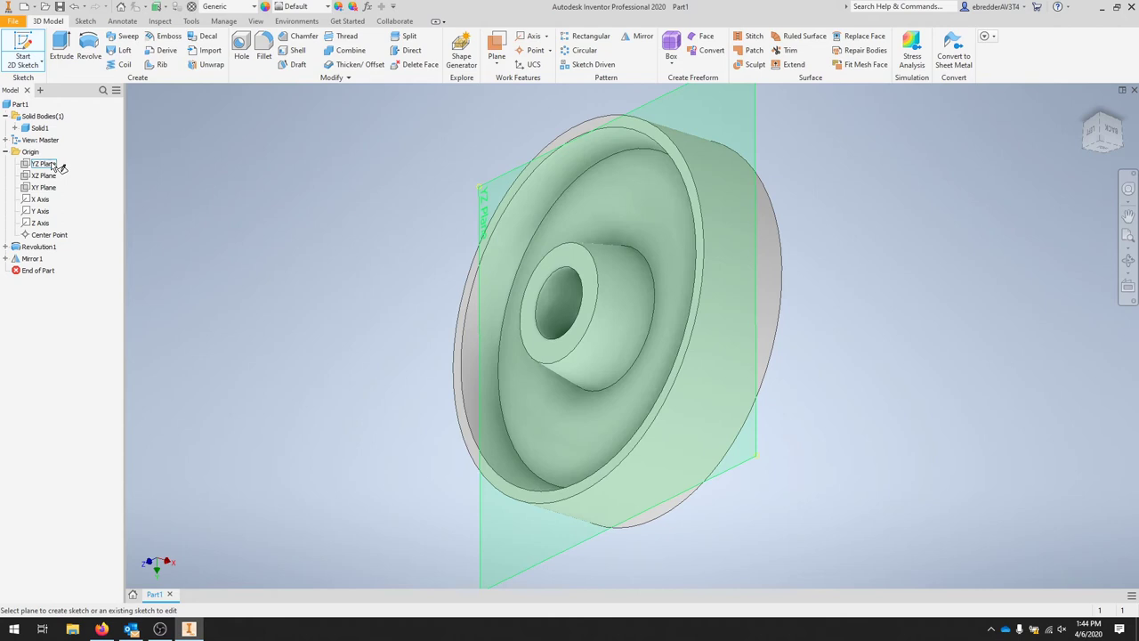
pyautogui.click(44, 164)
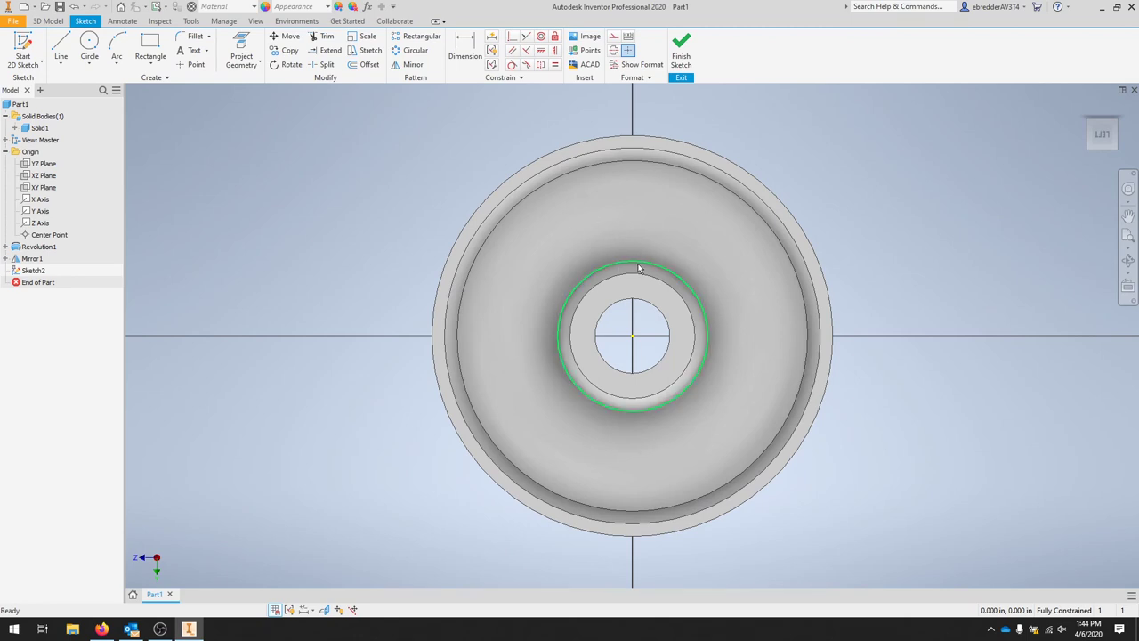
# Add the Visual Styles control to the navigation bar and display the model in the Wireframe style
pyautogui.moveTo(638, 264)
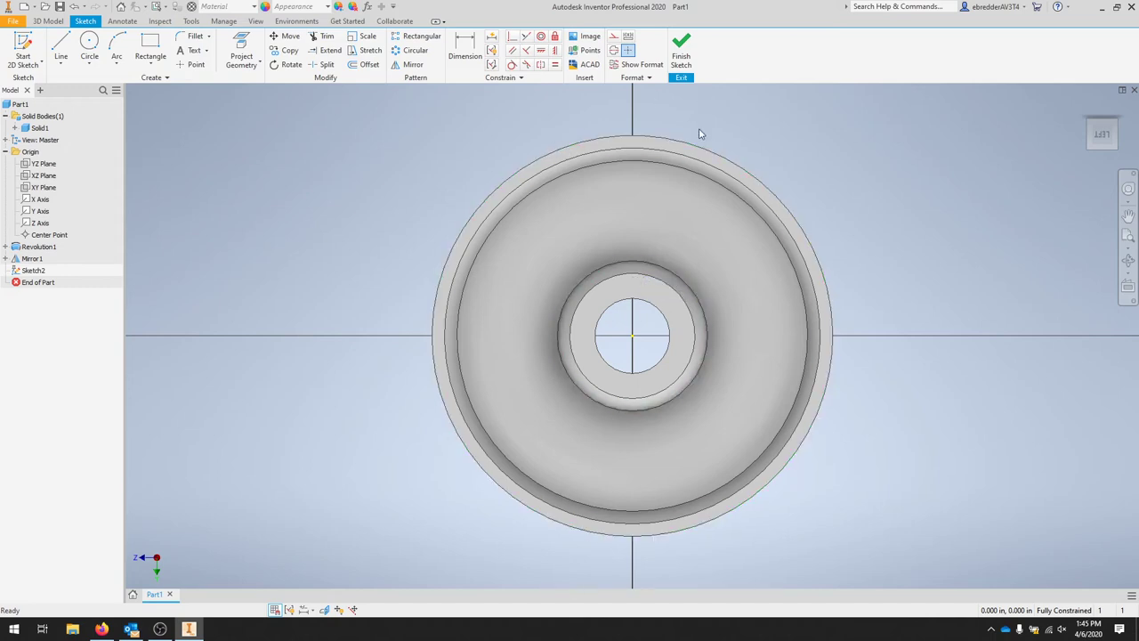
pyautogui.click(1131, 302)
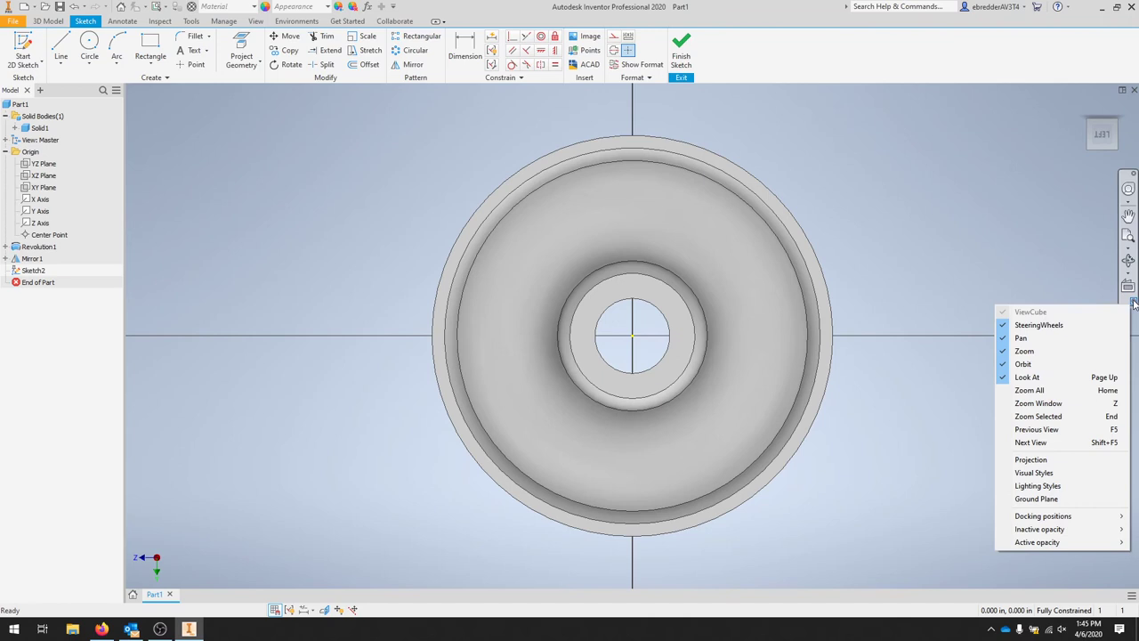
pyautogui.click(1050, 473)
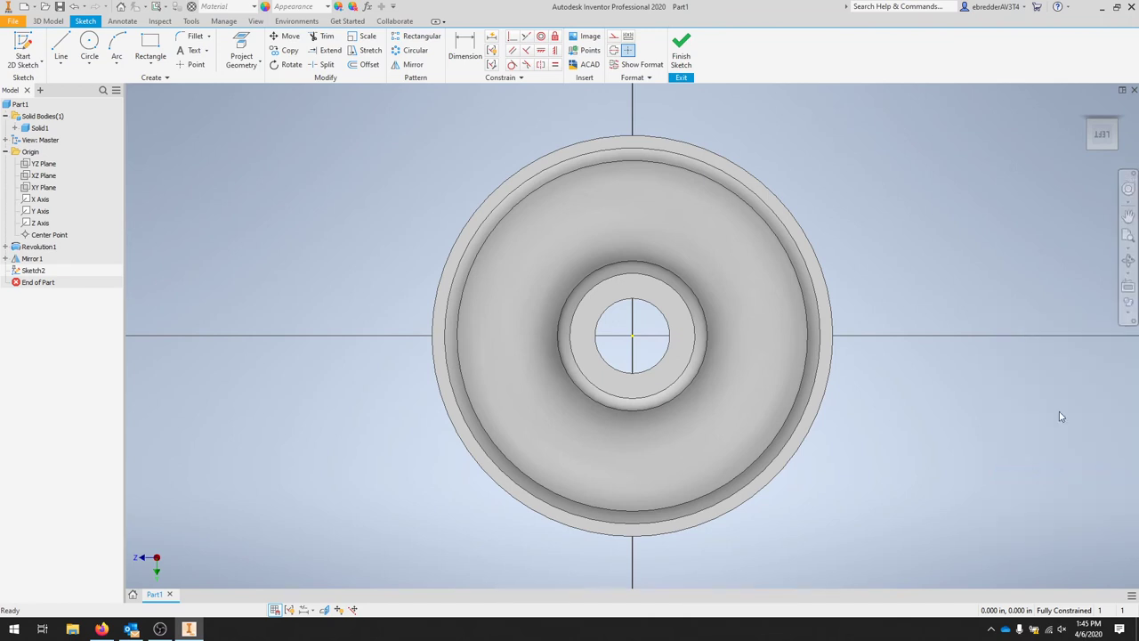
pyautogui.click(1129, 316)
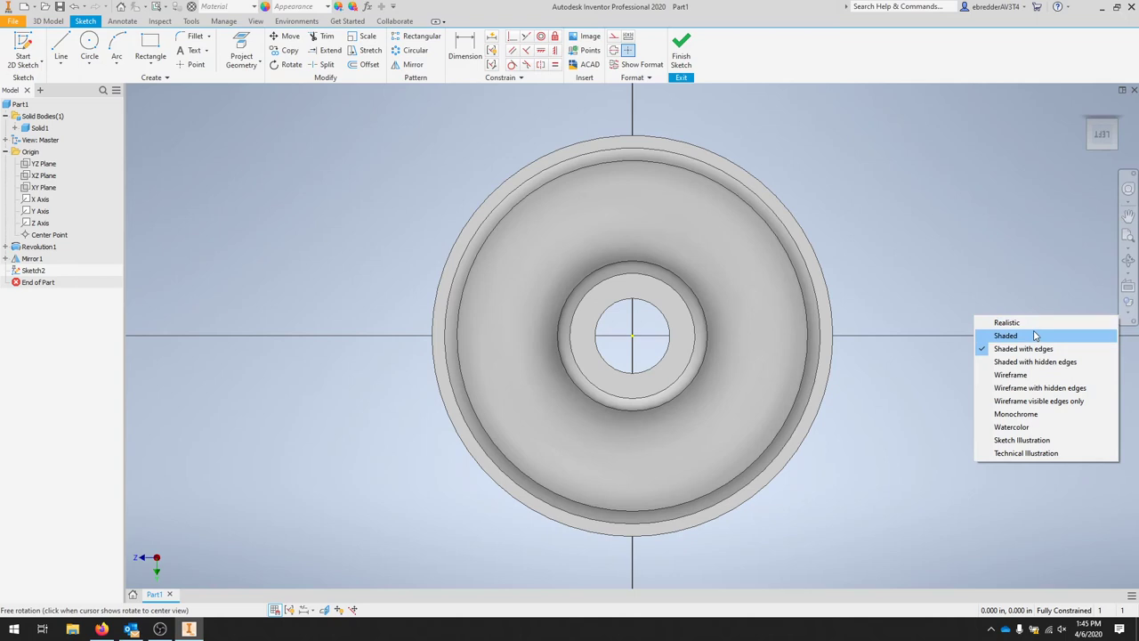
pyautogui.click(1047, 375)
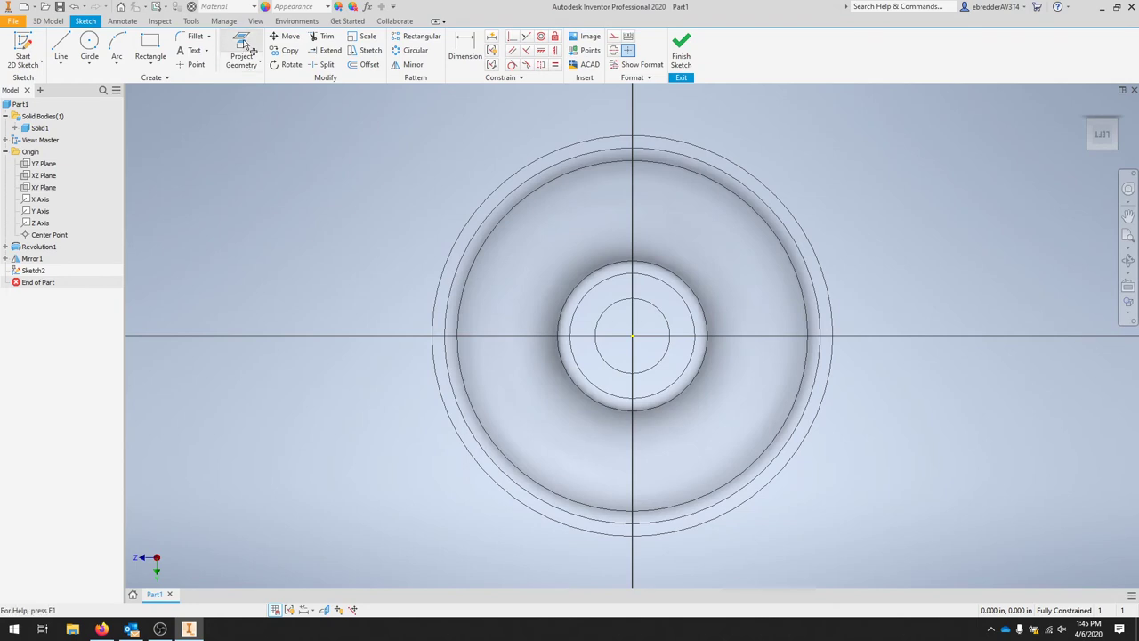
# Project the Y axis and Z axis into the sketch as reference geometry
pyautogui.click(250, 51)
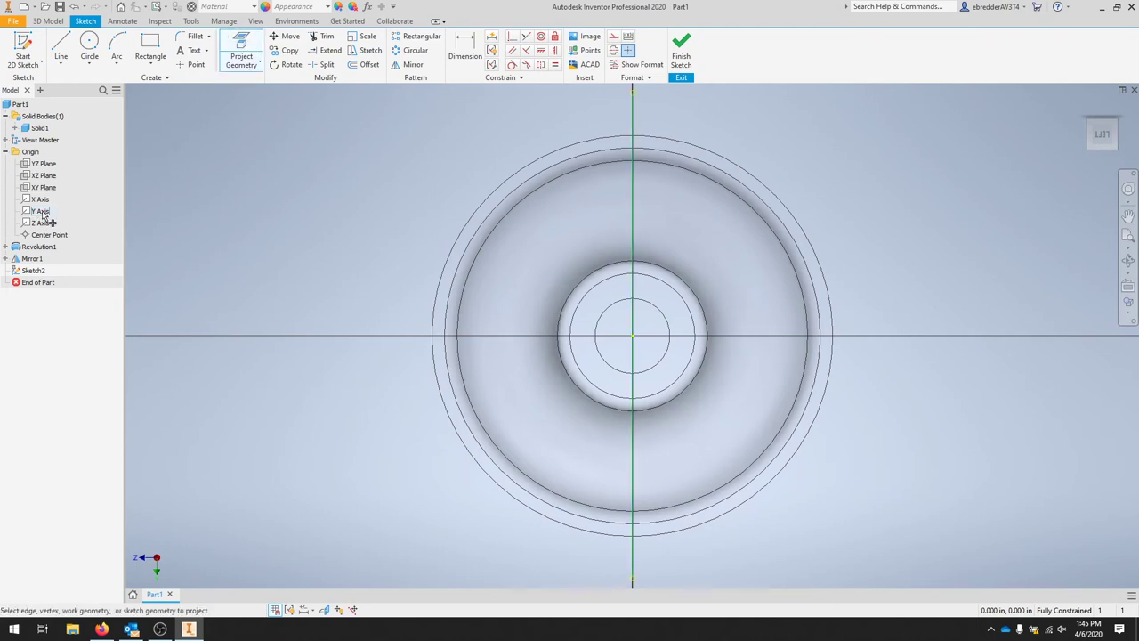
pyautogui.click(39, 212)
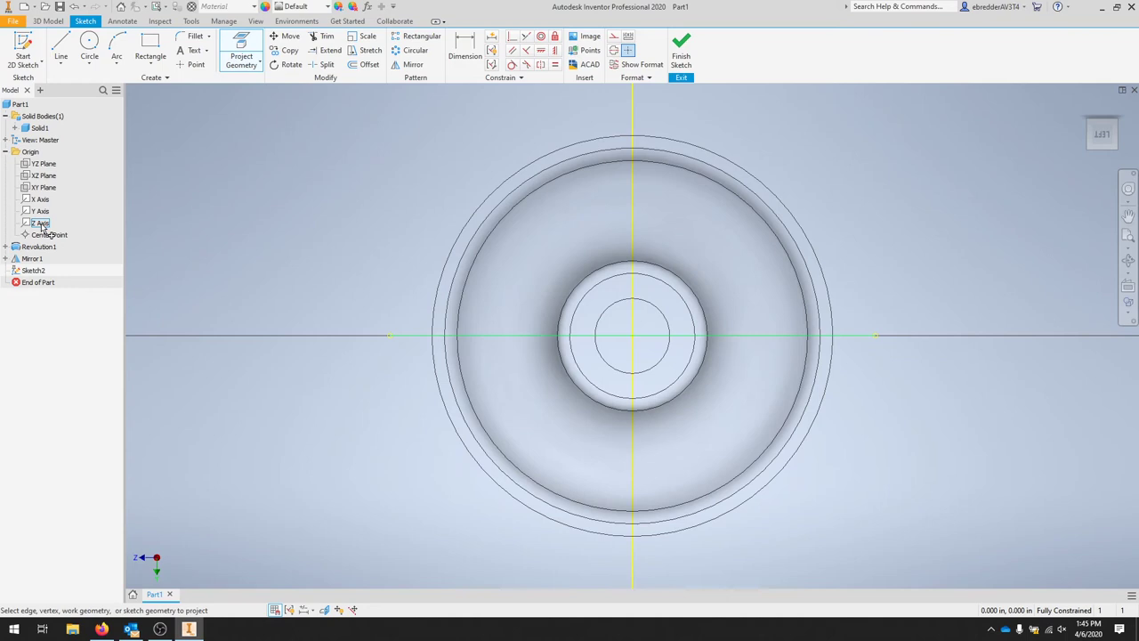
pyautogui.click(41, 224)
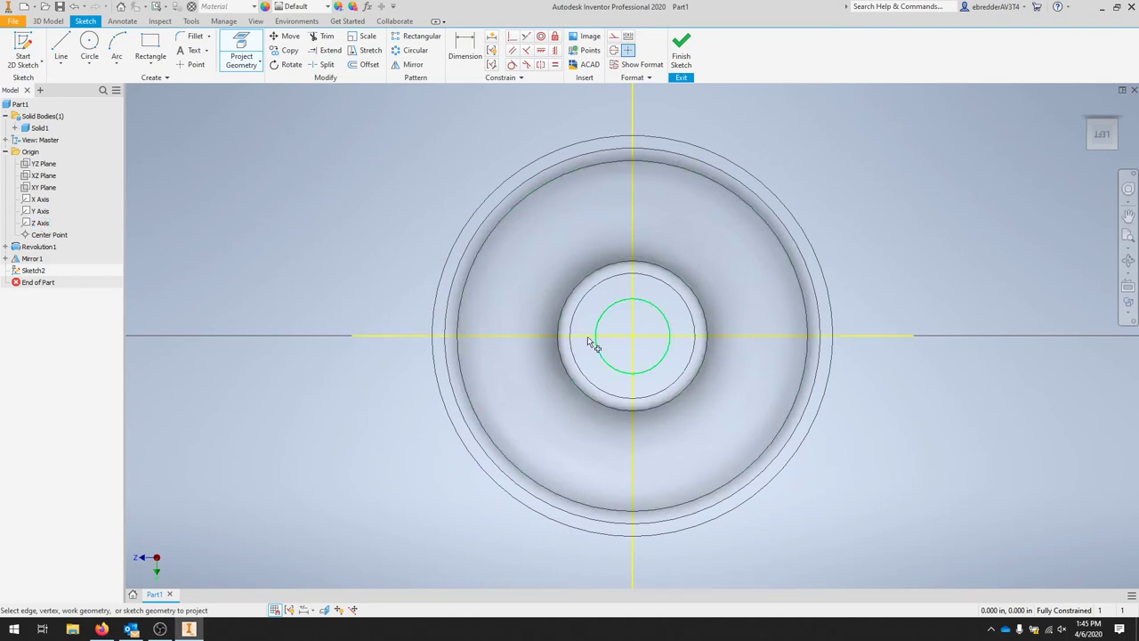
pyautogui.rightClick(427, 151)
pyautogui.click(475, 162)
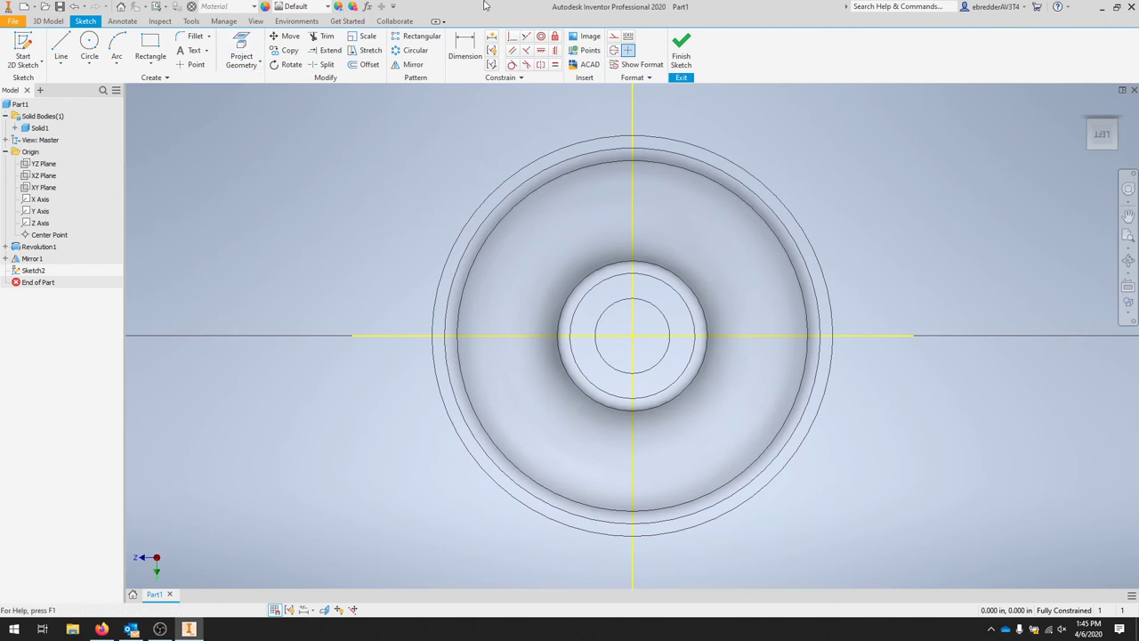
# Sketch an angled line about 2.8 in long from the wheel center past the upper right rim and make it construction
pyautogui.click(60, 46)
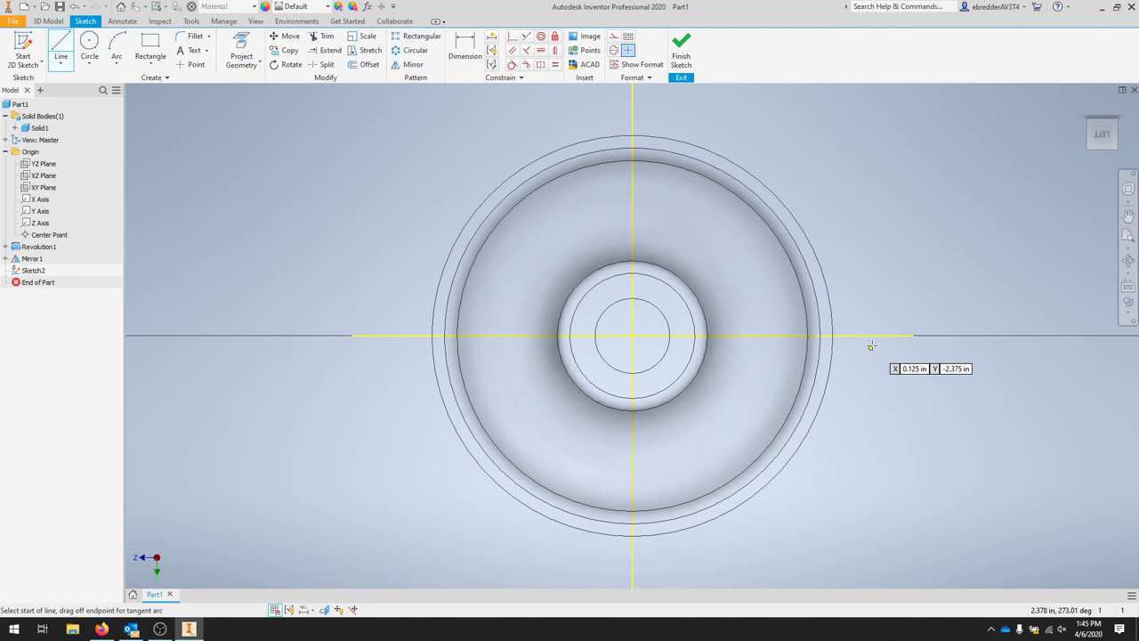
pyautogui.click(633, 335)
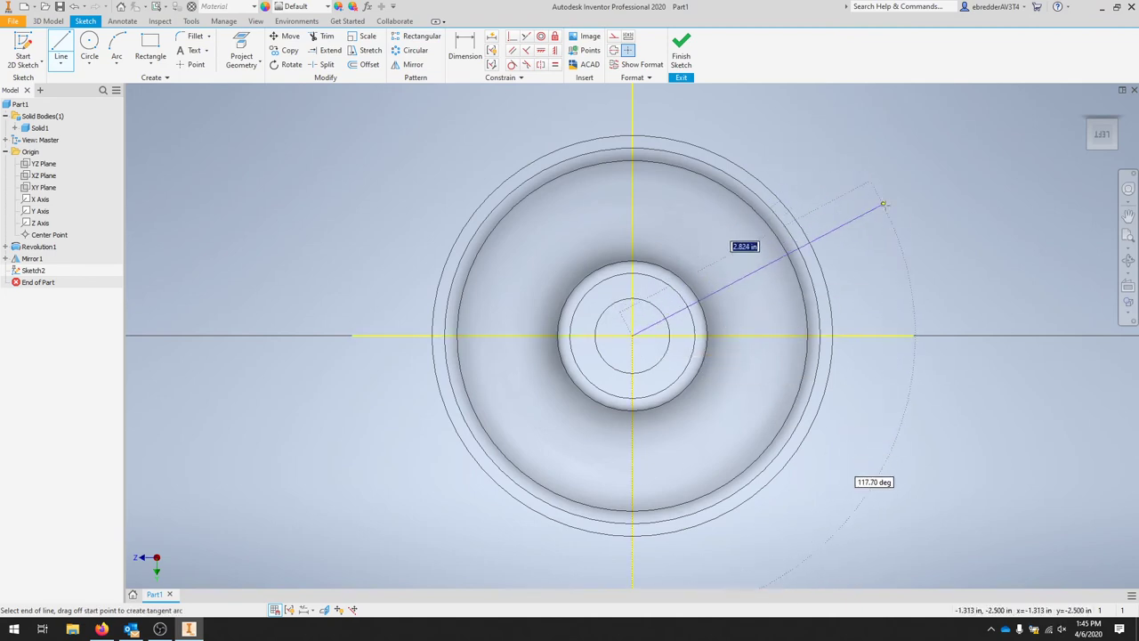
pyautogui.click(882, 197)
pyautogui.press('Escape')
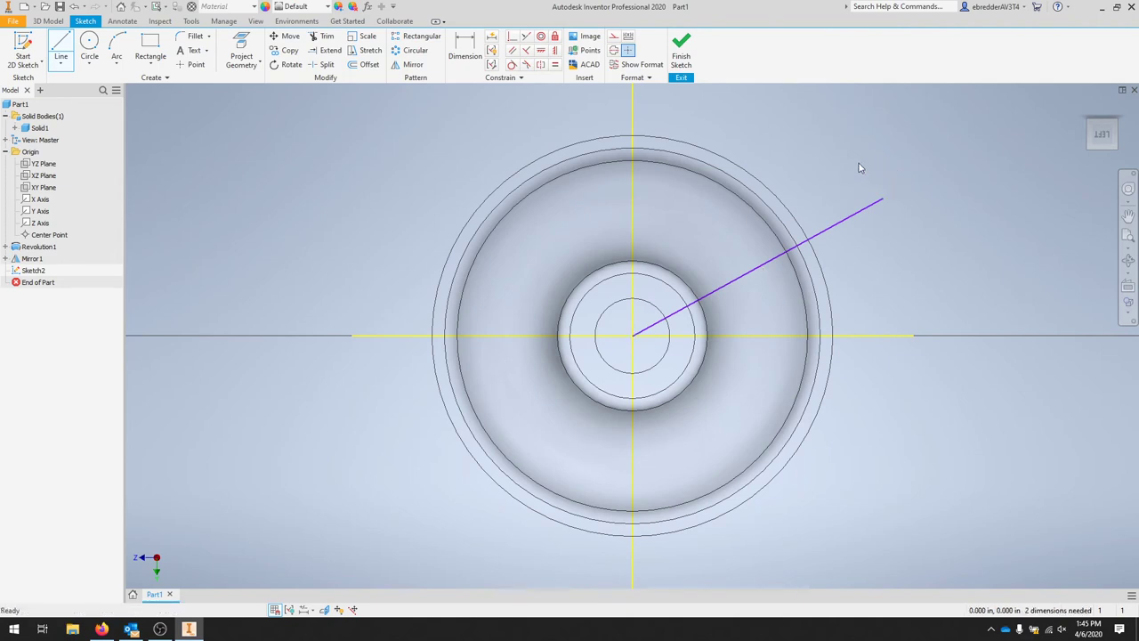
pyautogui.press('Escape')
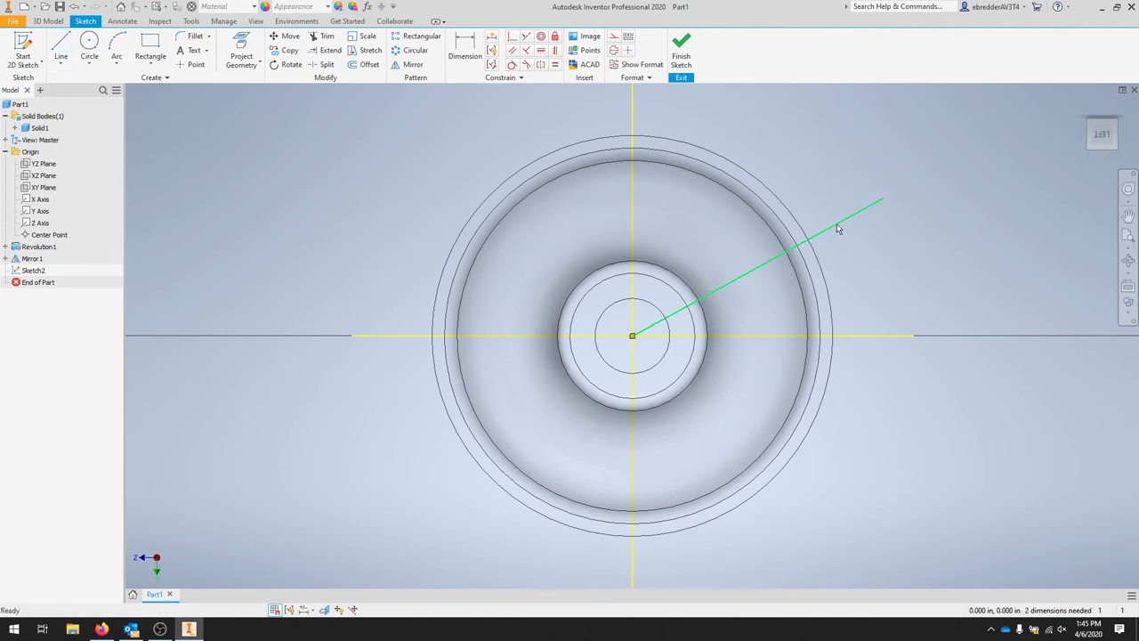
pyautogui.rightClick(837, 228)
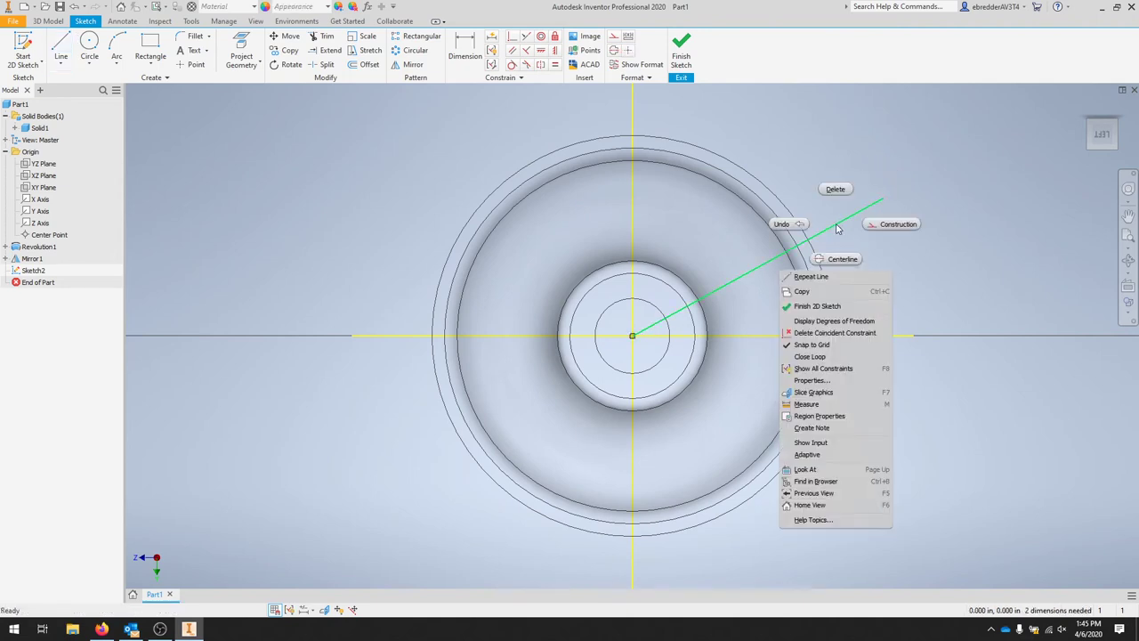
pyautogui.click(904, 224)
pyautogui.press('Escape')
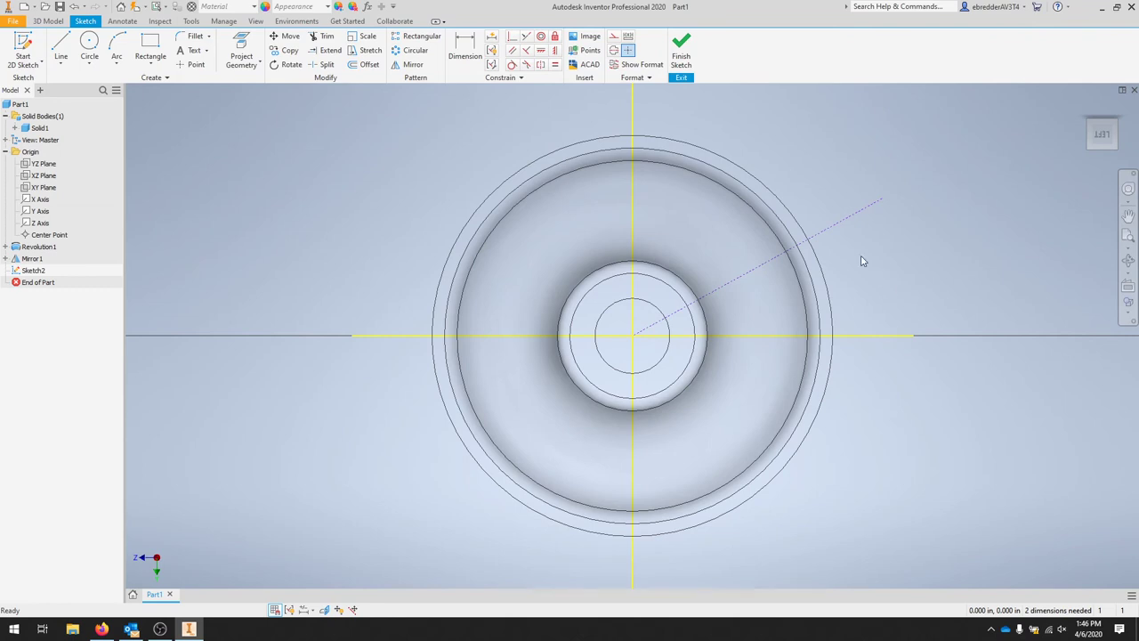
# Sketch a 2.5 in diameter construction circle centered on the origin
pyautogui.click(89, 42)
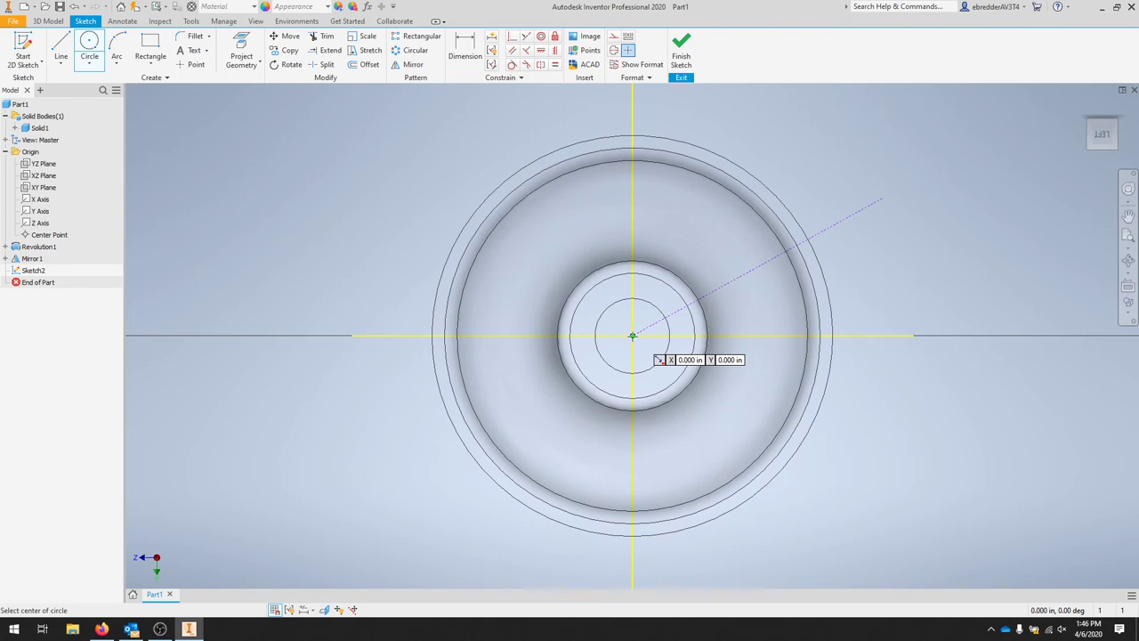
pyautogui.click(612, 40)
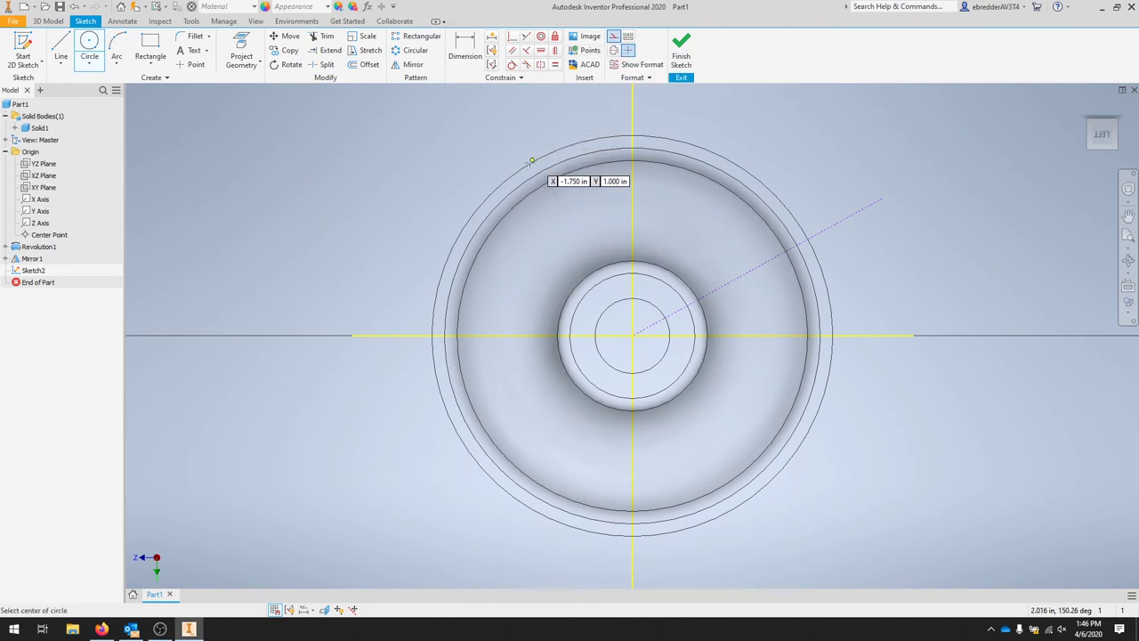
pyautogui.click(632, 335)
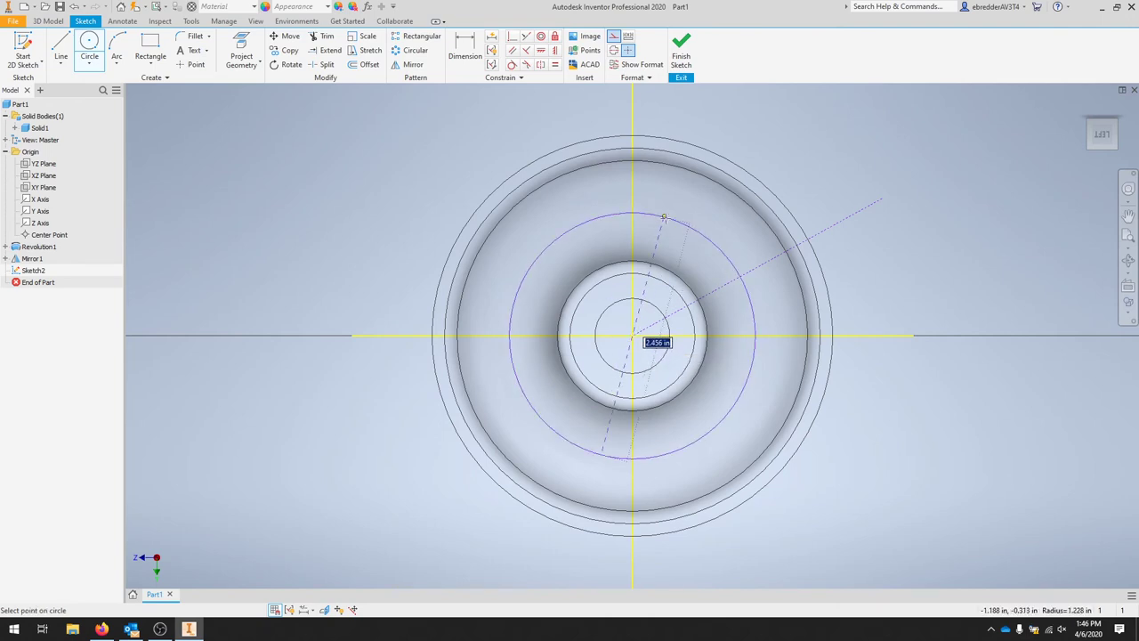
pyautogui.write('2.5')
pyautogui.press('Return')
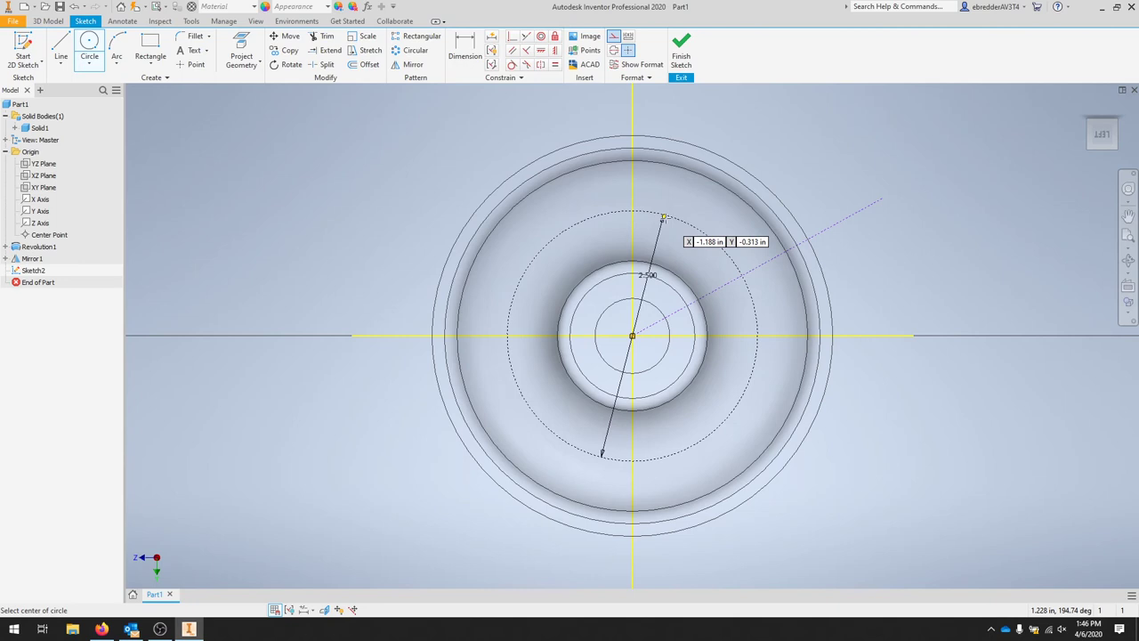
pyautogui.press('Escape')
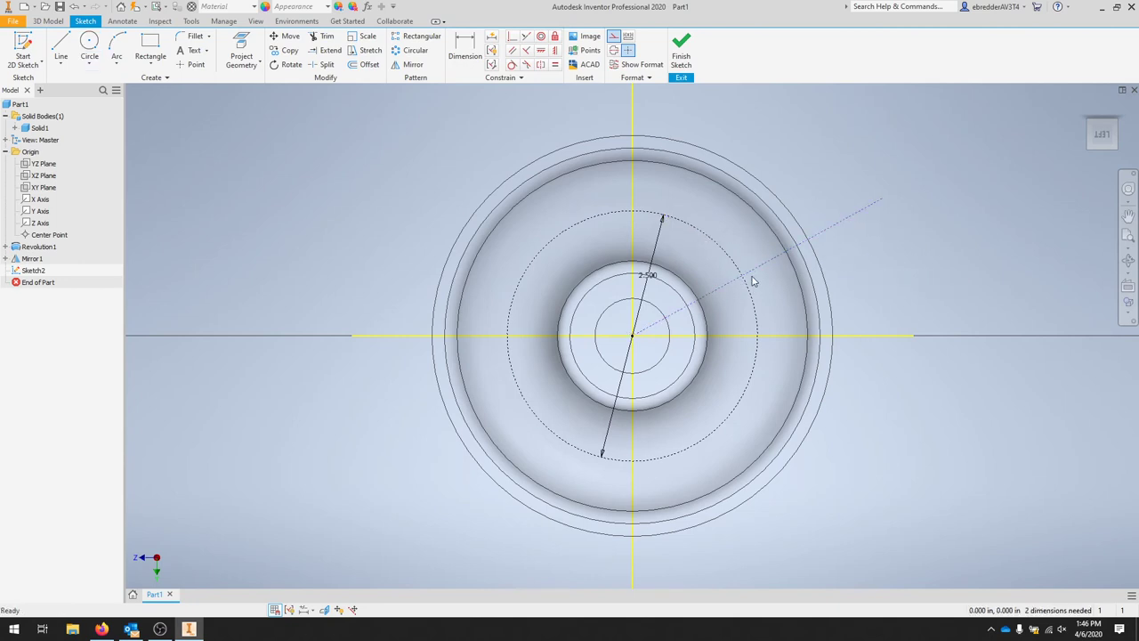
# Sketch a 0.5 in diameter regular circle centered where the angled construction line crosses the construction circle
pyautogui.click(89, 44)
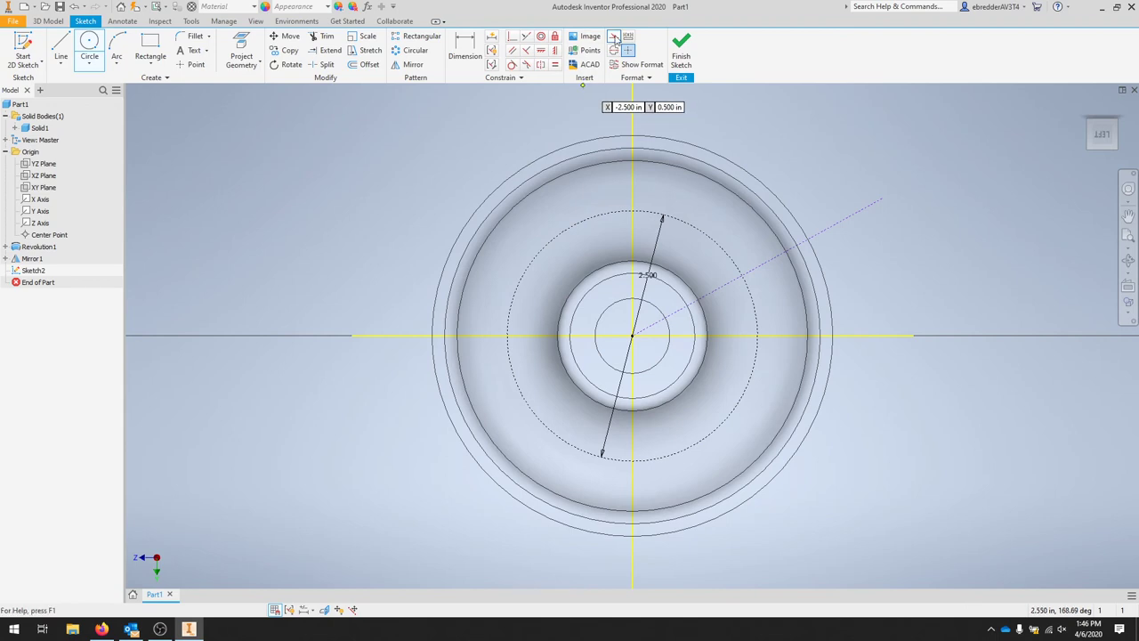
pyautogui.click(739, 273)
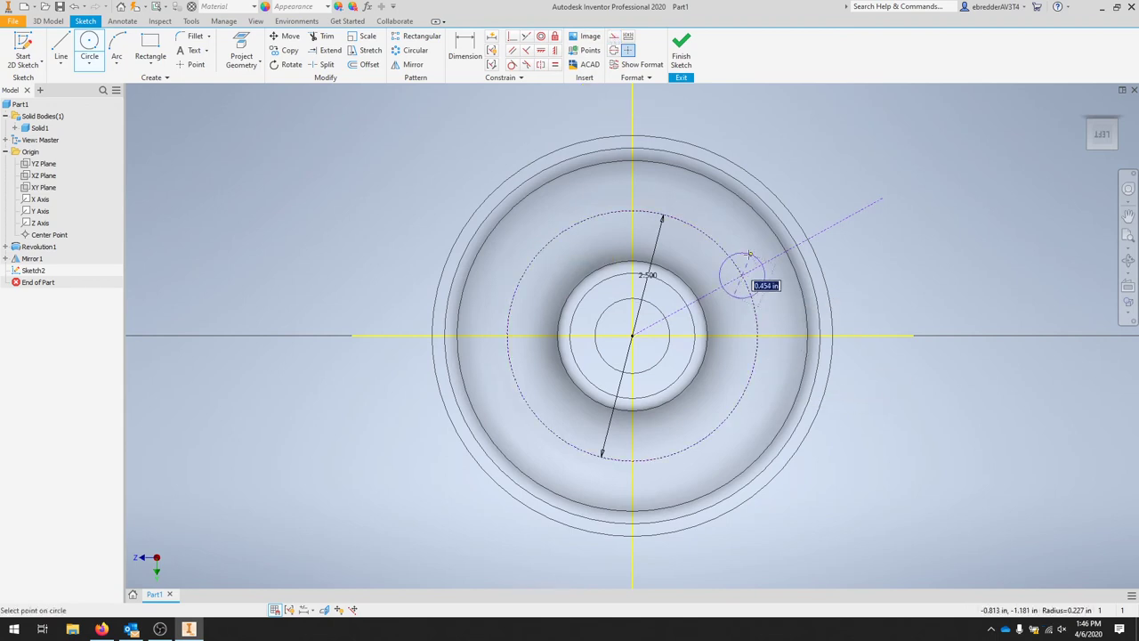
pyautogui.write('.5')
pyautogui.press('Return')
pyautogui.press('Escape')
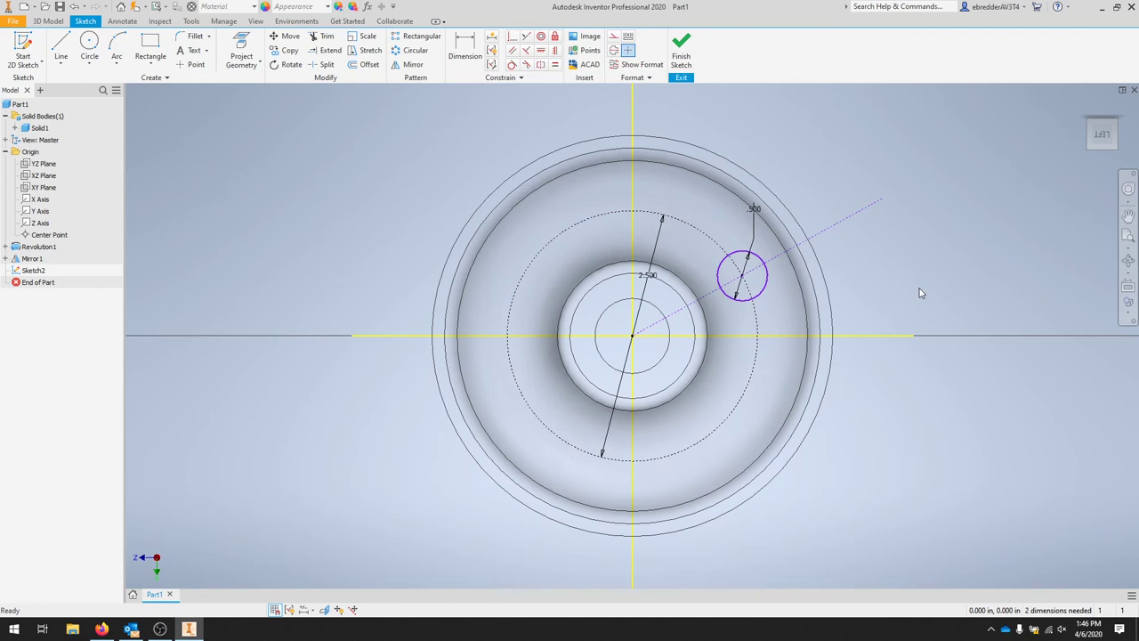
# Dimension the angle between the construction line and the projected Z axis as 30 degrees
pyautogui.press('d')
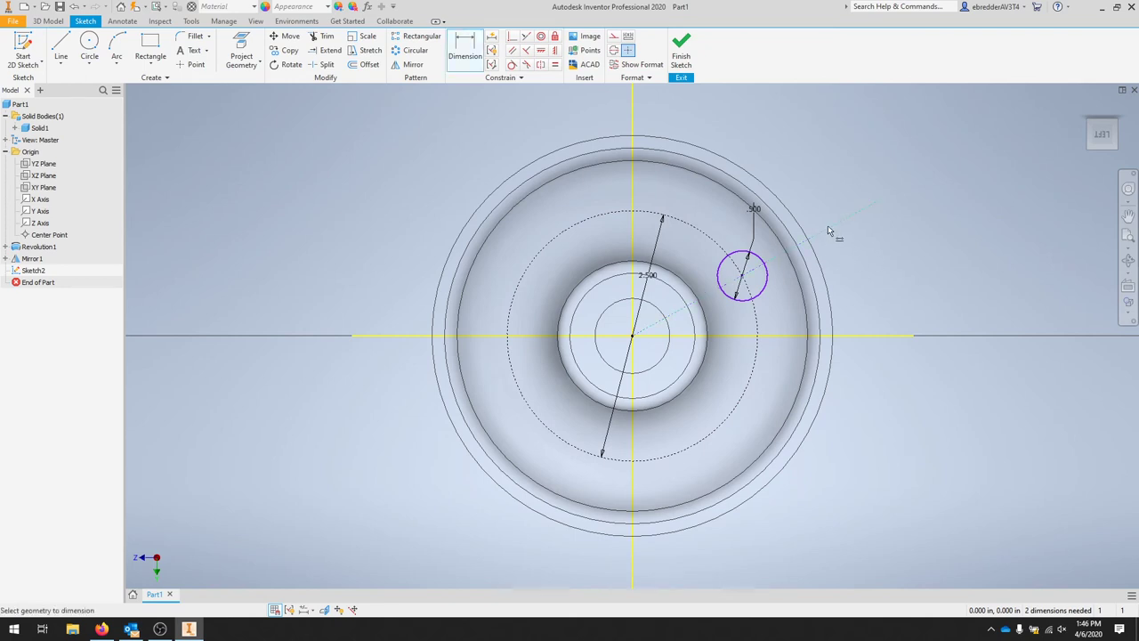
pyautogui.click(828, 229)
pyautogui.click(872, 335)
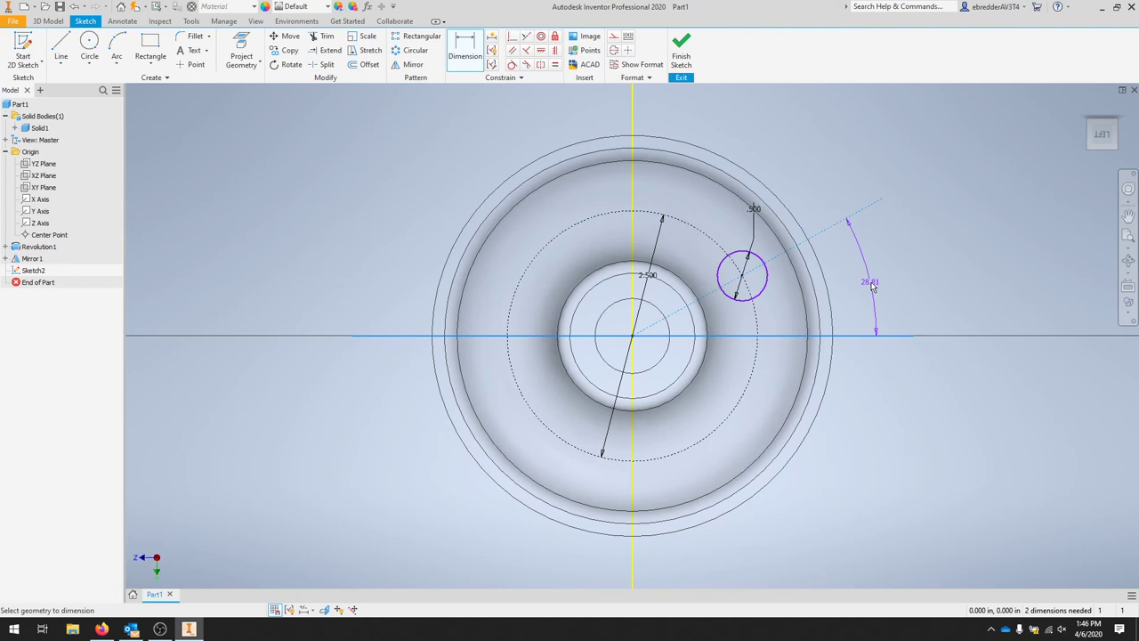
pyautogui.click(872, 283)
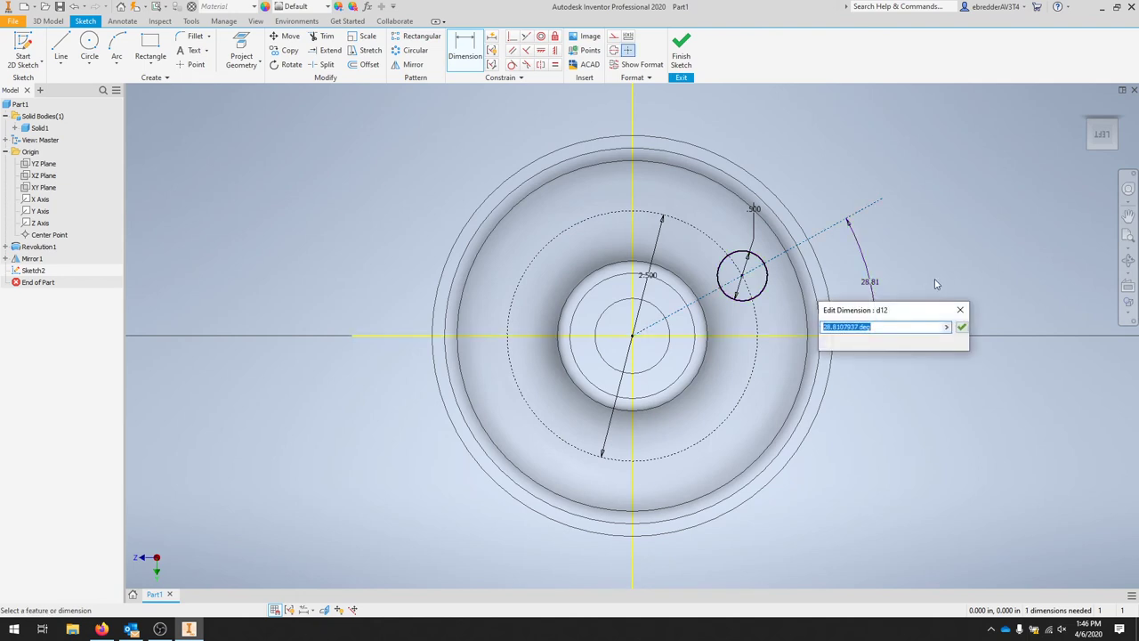
pyautogui.write('30')
pyautogui.press('Return')
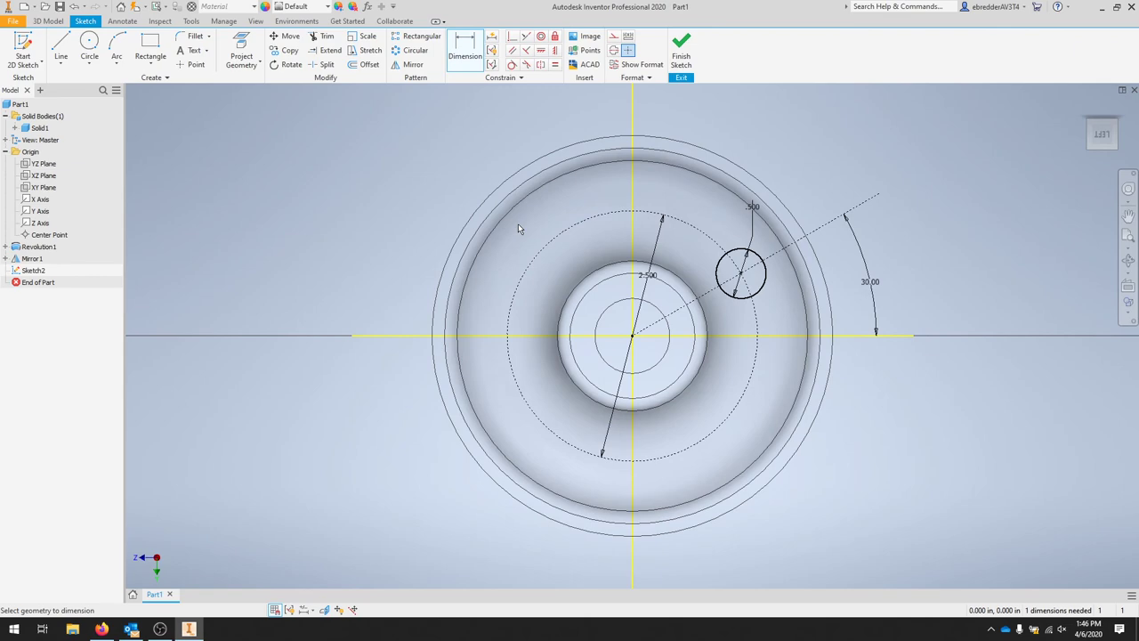
# Finish the hole sketch and extrude the 0.5 in circle as a symmetric, through-all cut in the wheel's web
pyautogui.click(681, 53)
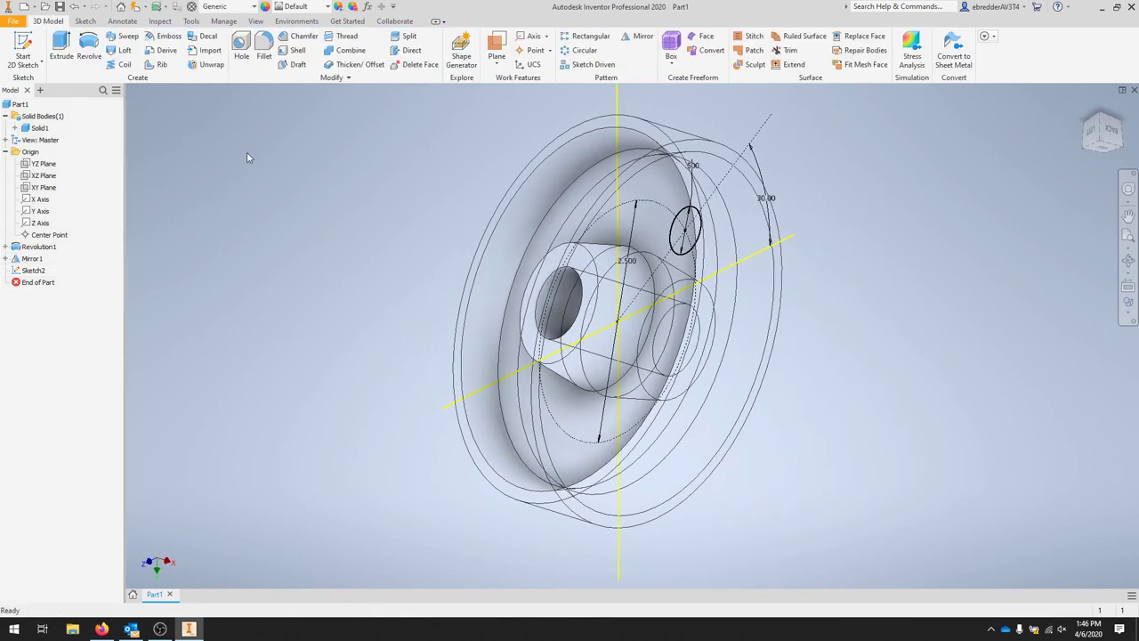
pyautogui.click(62, 44)
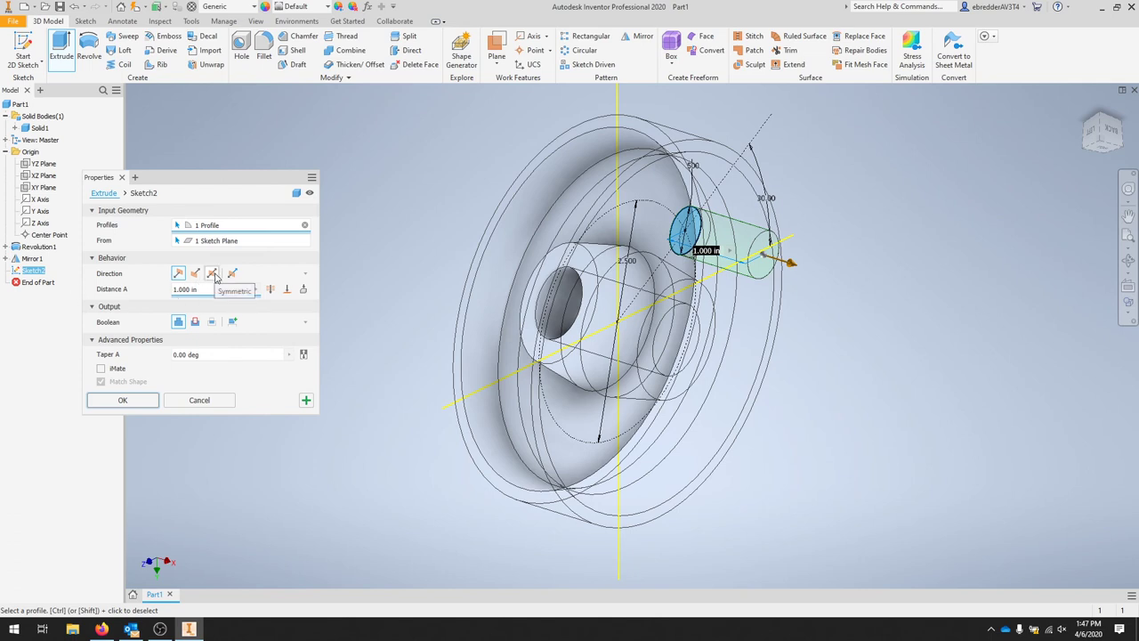
pyautogui.click(271, 291)
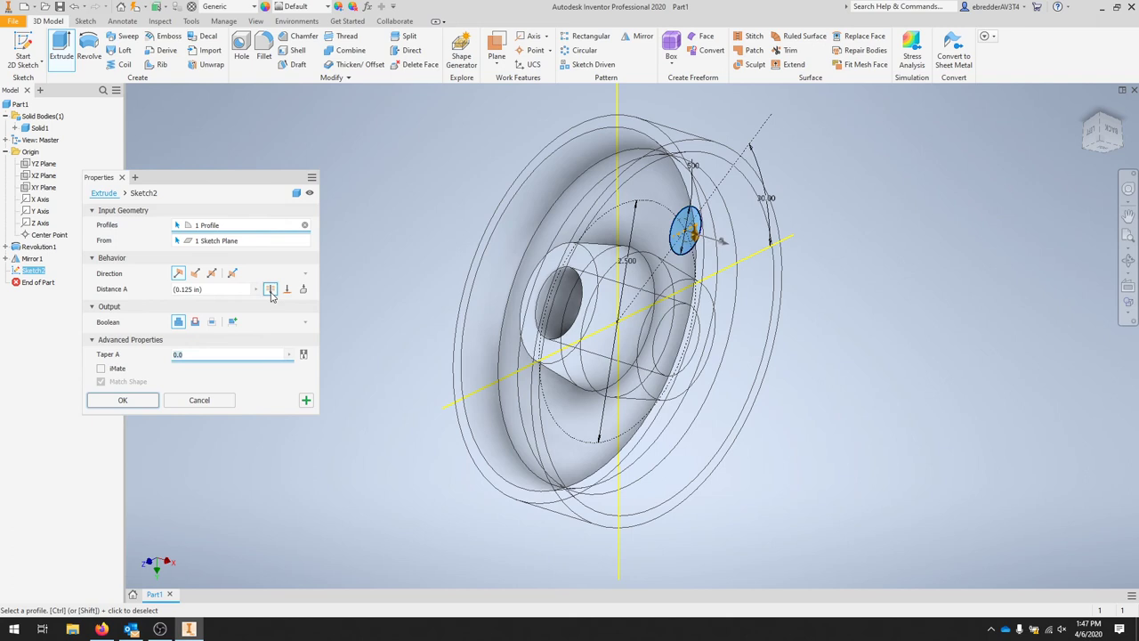
pyautogui.click(211, 273)
pyautogui.click(194, 323)
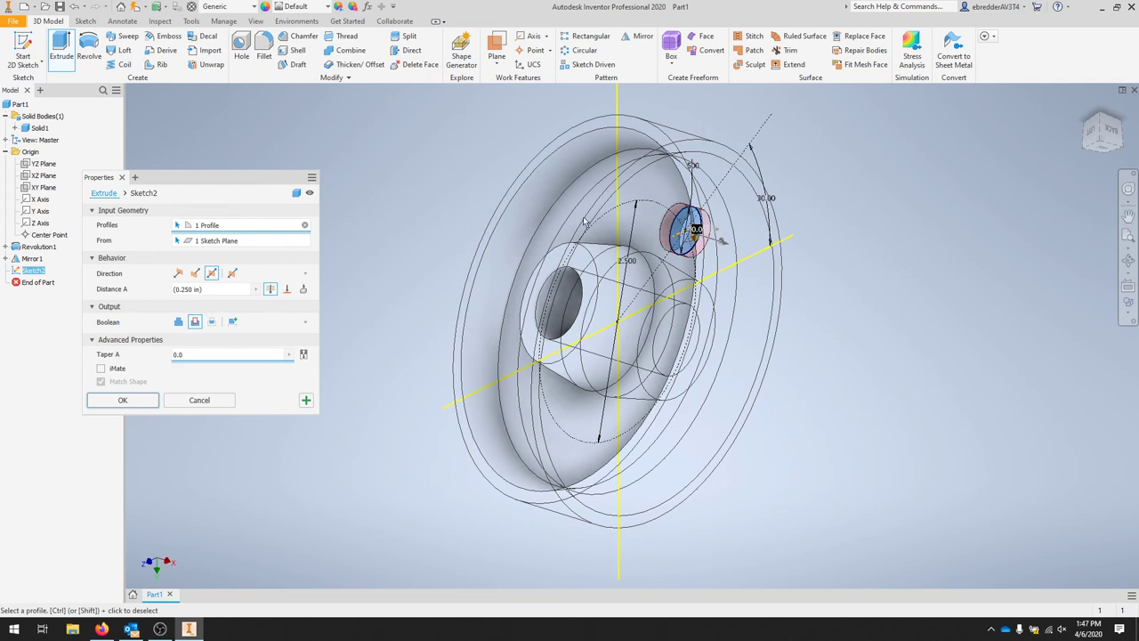
pyautogui.click(133, 401)
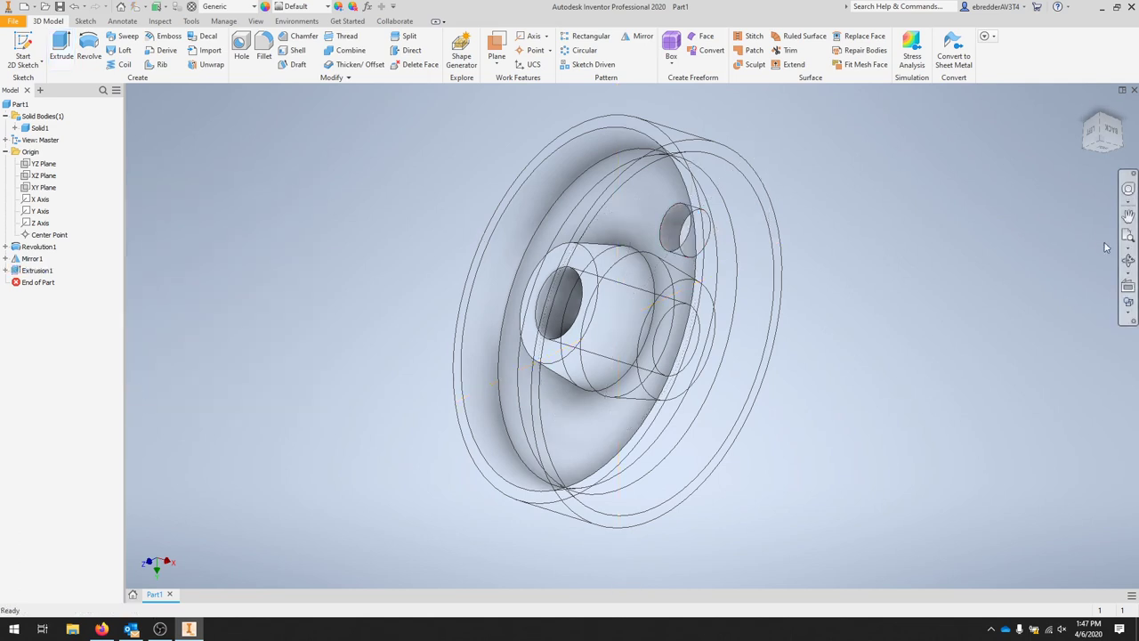
# Set the visual style to Shaded with edges and return the wheel to the home view
pyautogui.click(1128, 305)
pyautogui.click(1130, 316)
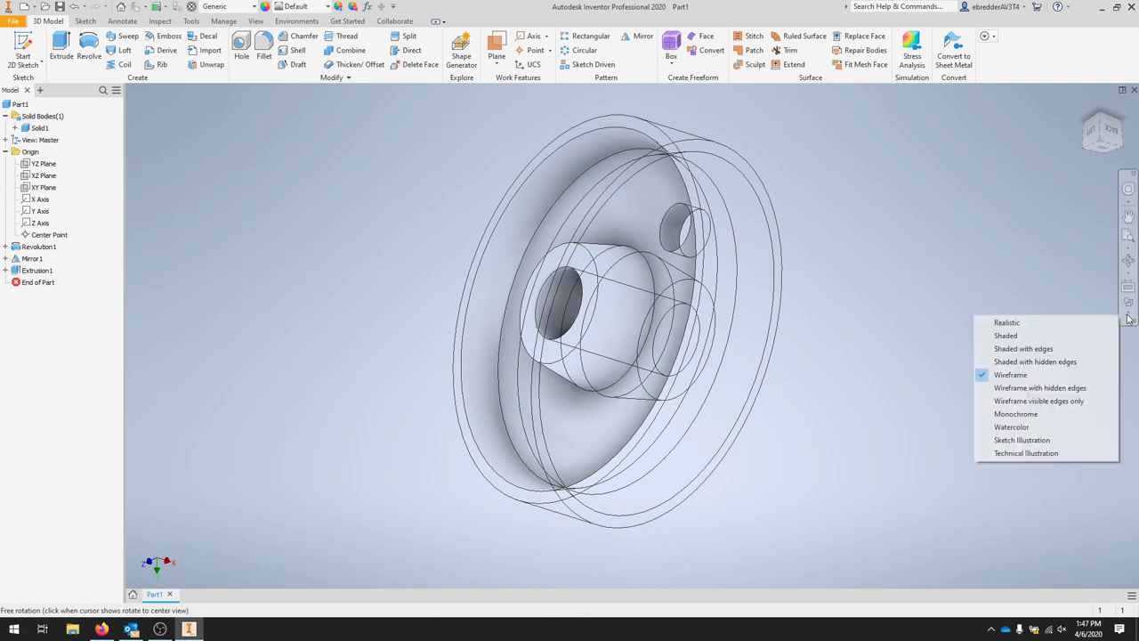
pyautogui.click(1072, 353)
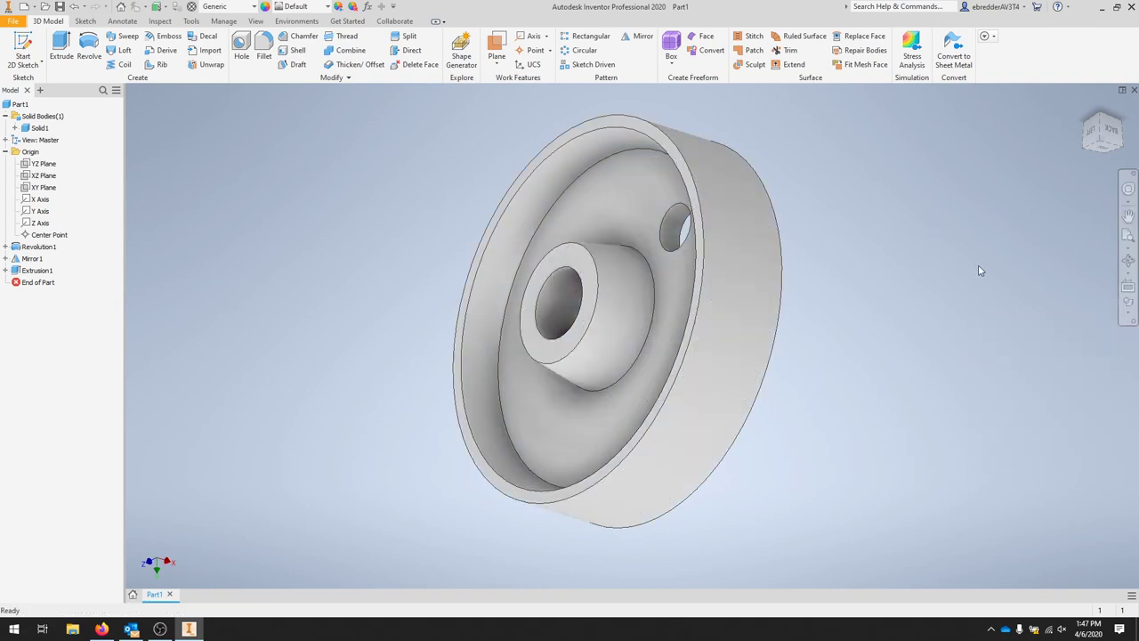
pyautogui.moveTo(978, 270); pyautogui.dragTo(845, 146)
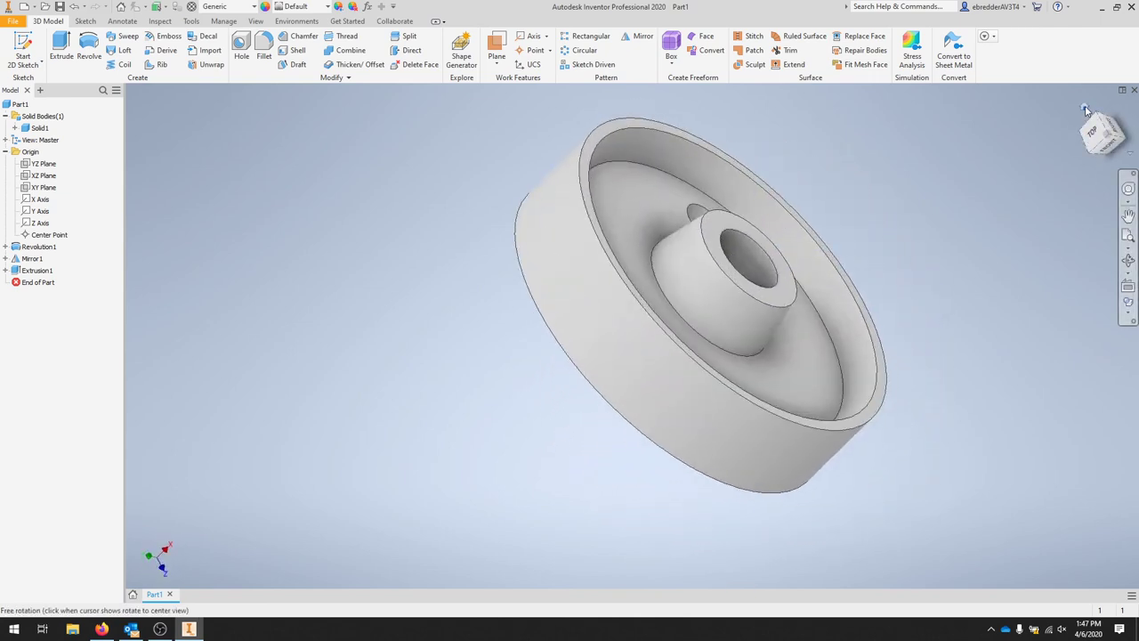
pyautogui.click(1086, 110)
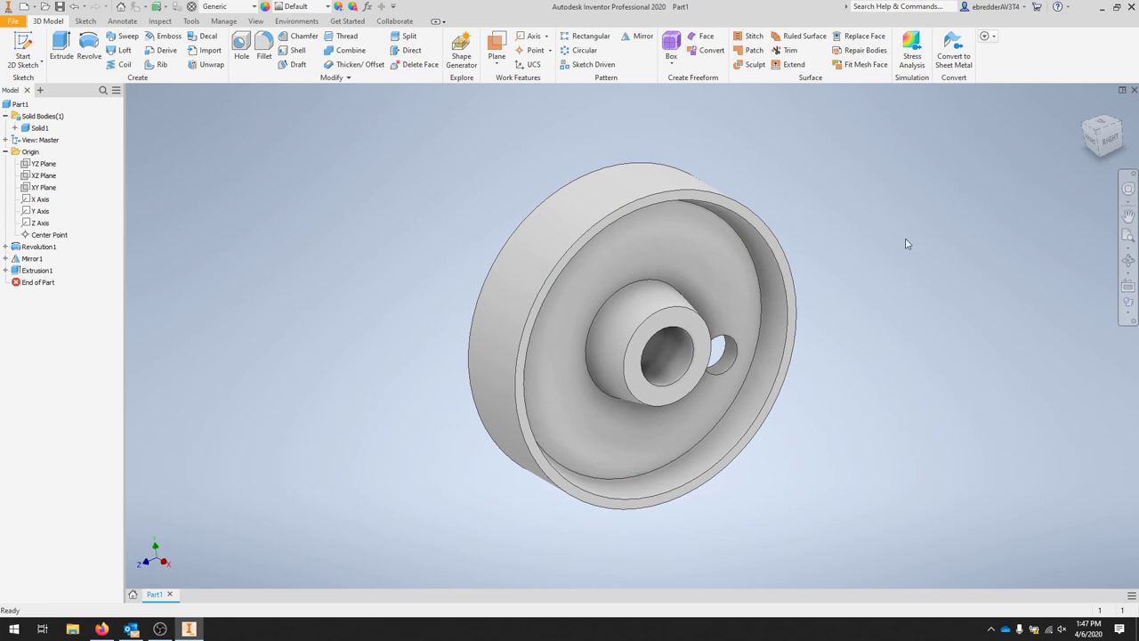
# Show the hole extrusion's dimensions, set its construction line angle to 90 degrees, and update the part
pyautogui.rightClick(35, 269)
pyautogui.click(94, 346)
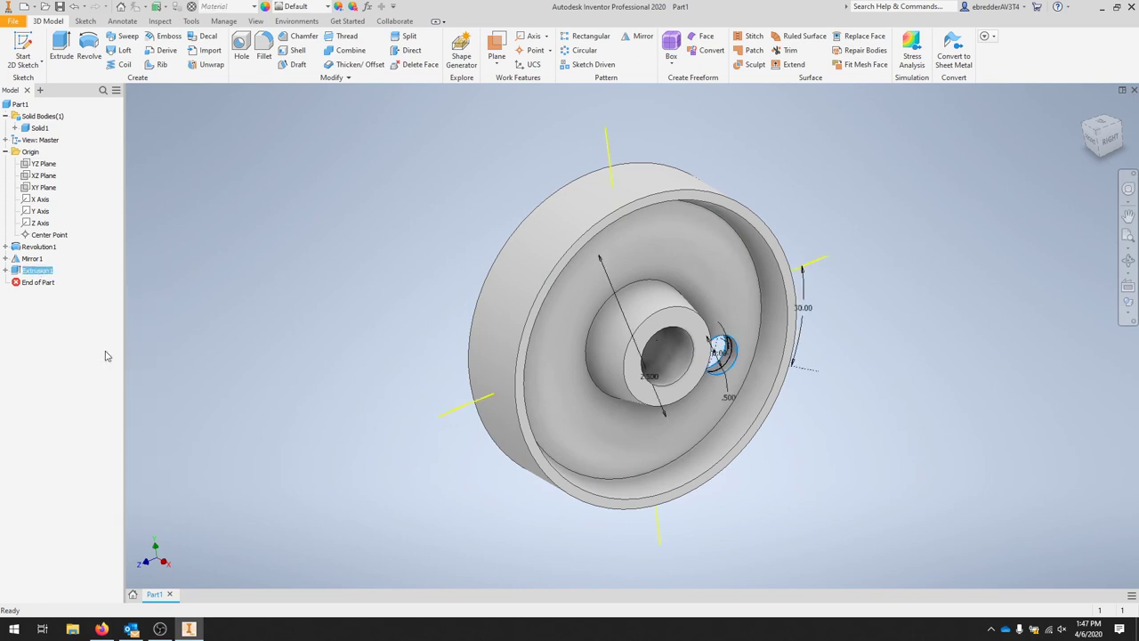
pyautogui.doubleClick(803, 308)
pyautogui.write('90')
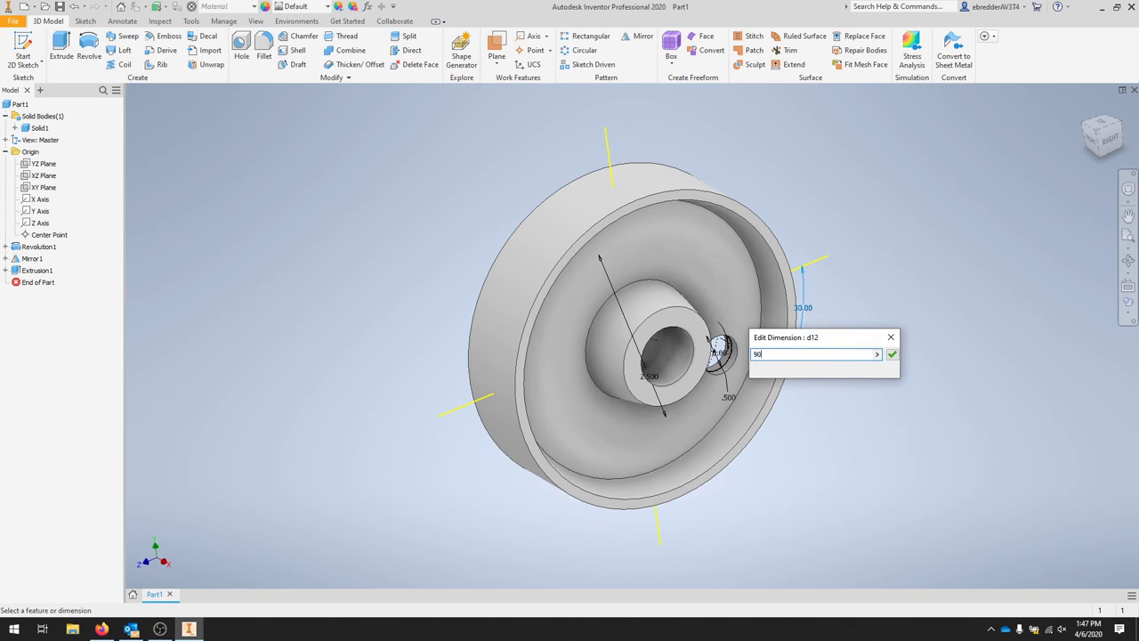
pyautogui.press('Return')
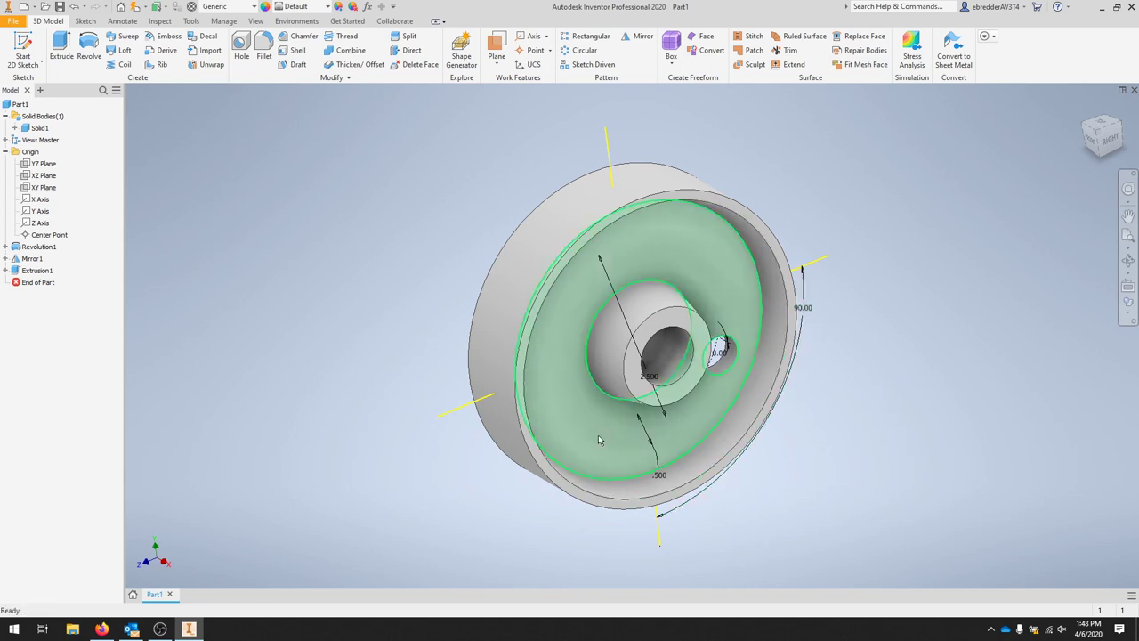
pyautogui.click(136, 7)
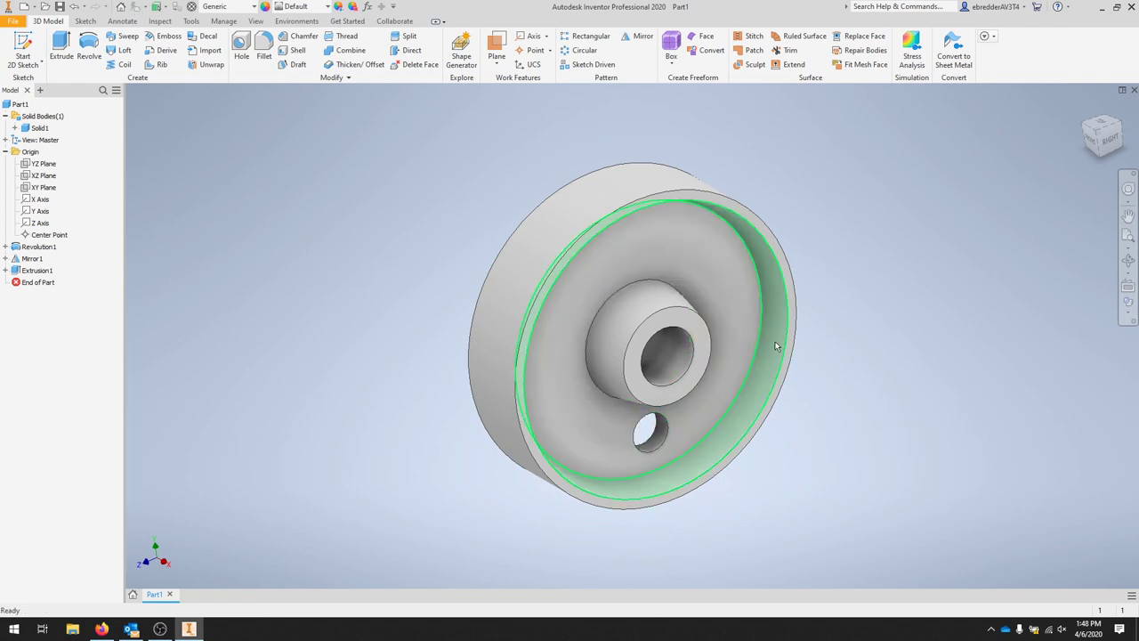
# Create a circular pattern of the hole extrusion around the X axis with 5 occurrences over 360 degrees
pyautogui.keyDown('shift'); pyautogui.moveTo(776, 347); pyautogui.dragTo(813, 384, button='middle'); pyautogui.keyUp('shift')
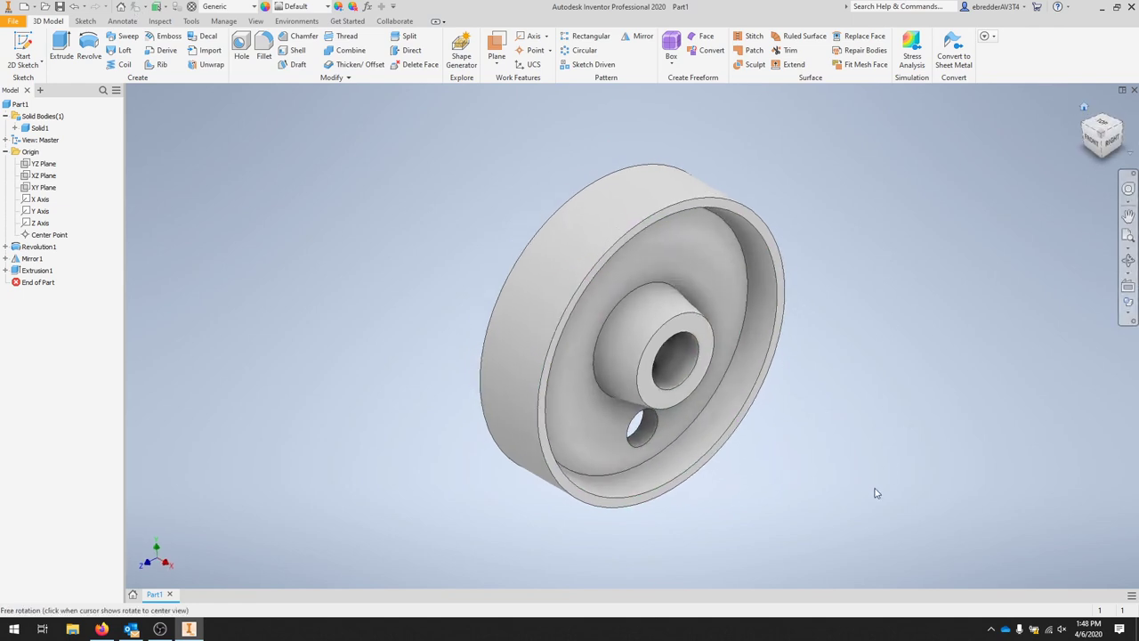
pyautogui.keyDown('shift'); pyautogui.moveTo(875, 493); pyautogui.dragTo(865, 445, button='middle'); pyautogui.keyUp('shift')
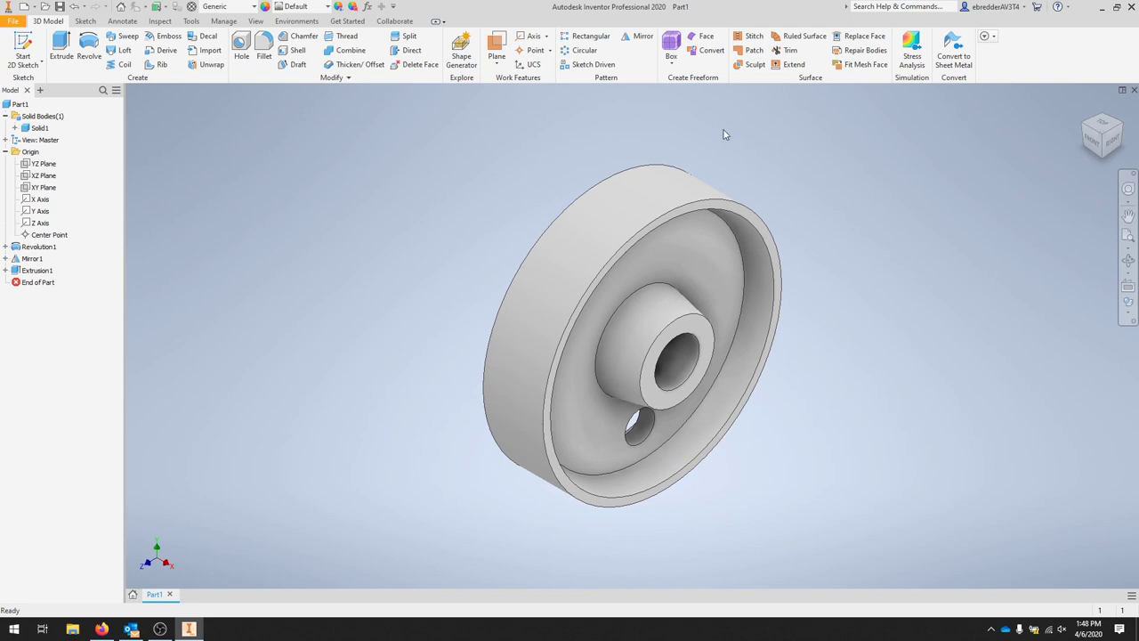
pyautogui.click(584, 52)
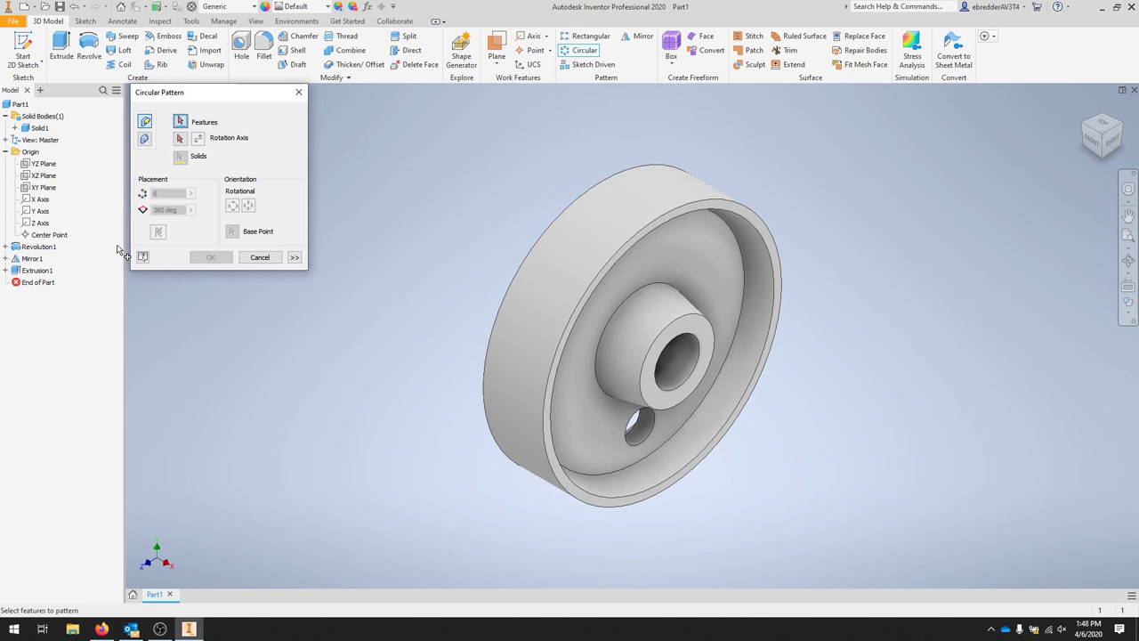
pyautogui.click(34, 271)
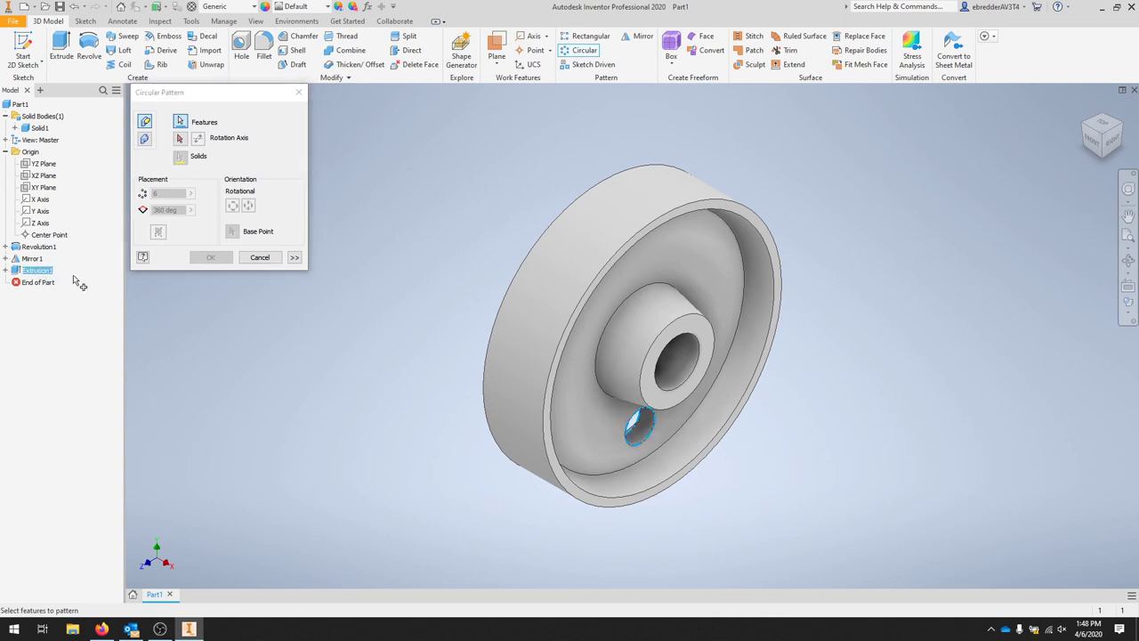
pyautogui.click(181, 138)
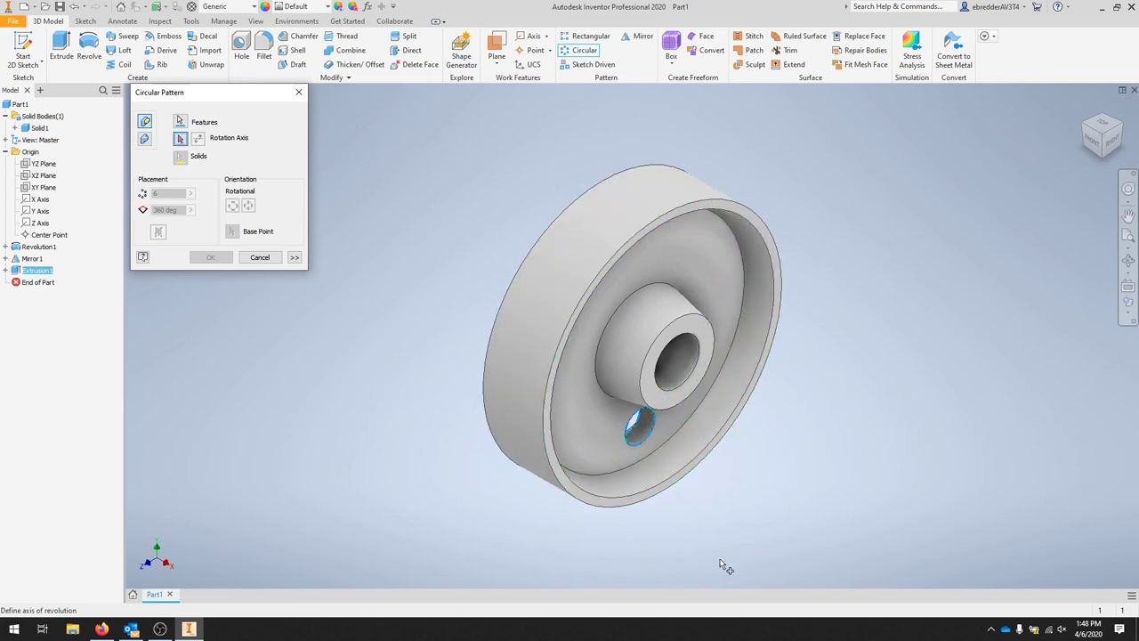
pyautogui.click(42, 201)
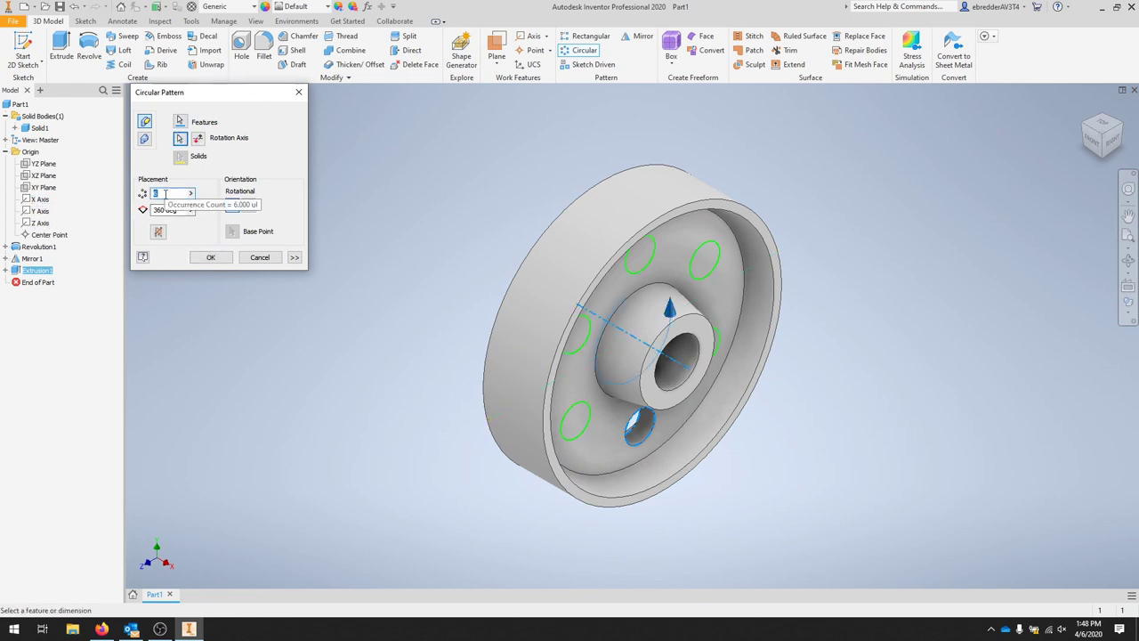
pyautogui.write('5')
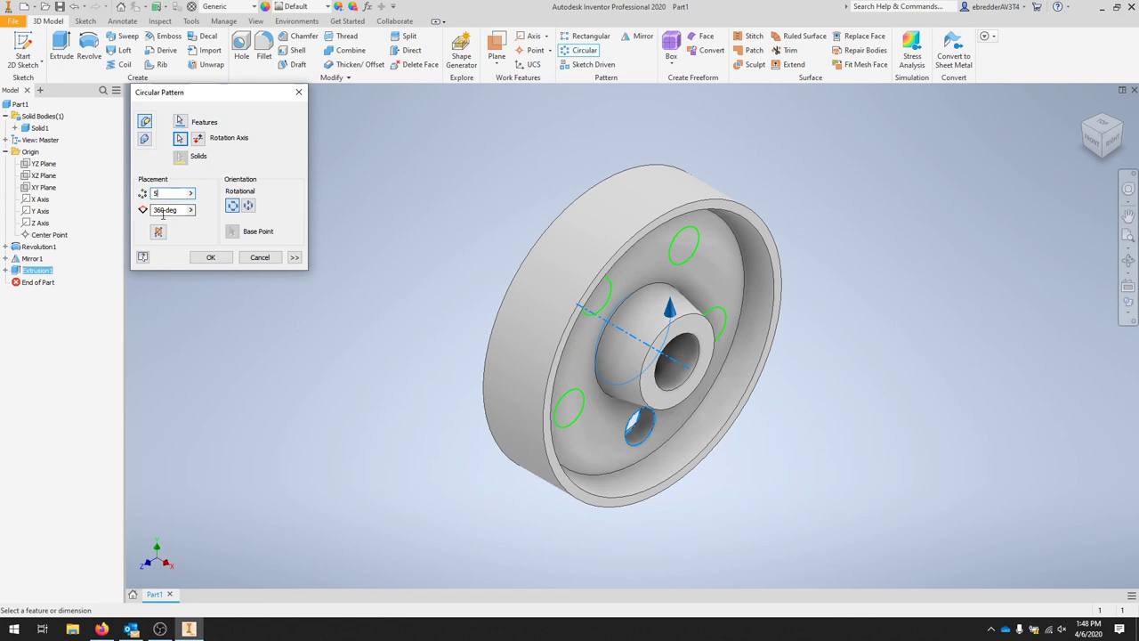
pyautogui.click(219, 257)
# Open the choice of document types for creating a new file
pyautogui.keyDown('shift'); pyautogui.moveTo(1032, 429); pyautogui.dragTo(930, 411, button='middle'); pyautogui.keyUp('shift')
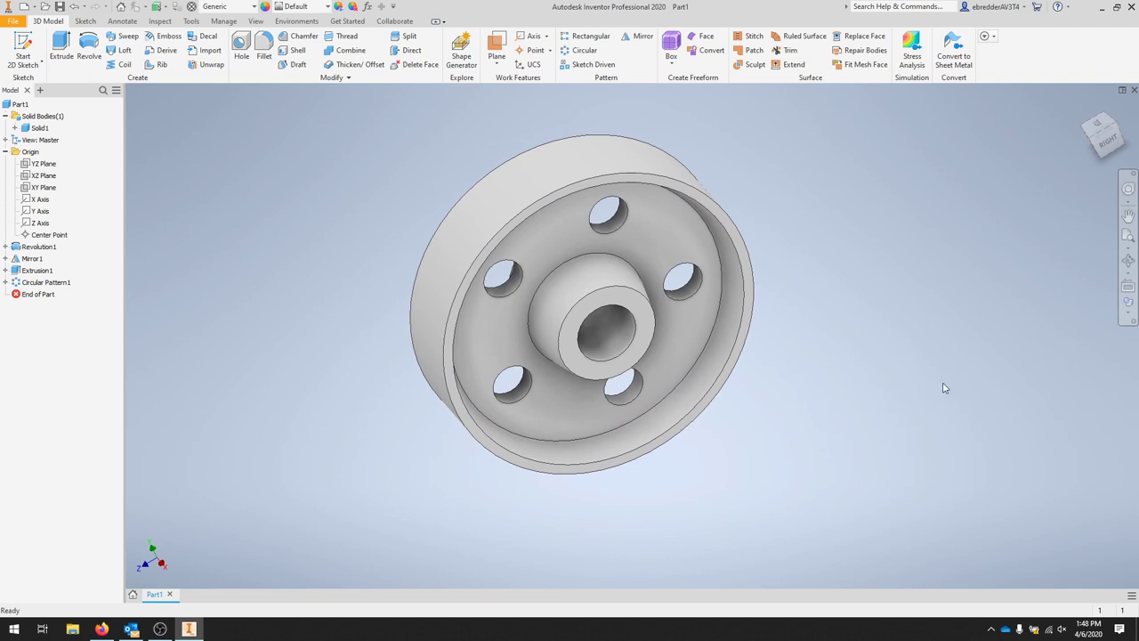
pyautogui.click(34, 7)
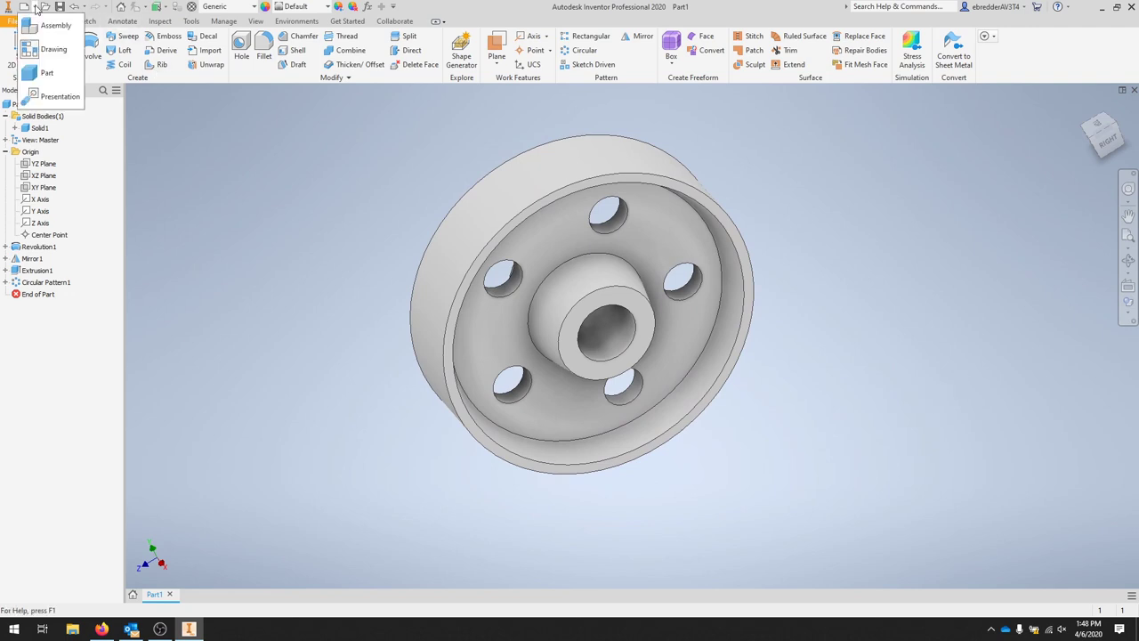